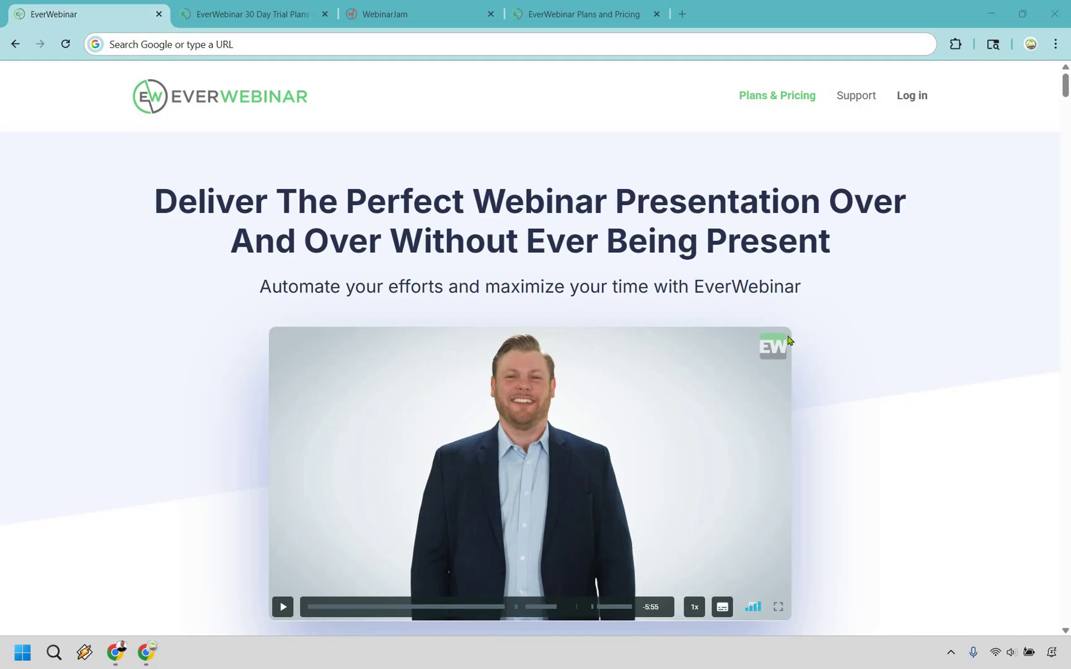
Switch tabs from the EverWebinar homepage past the 30-day trial pricing to the source video settings
{"action": "key", "text": "ctrl+Tab"}
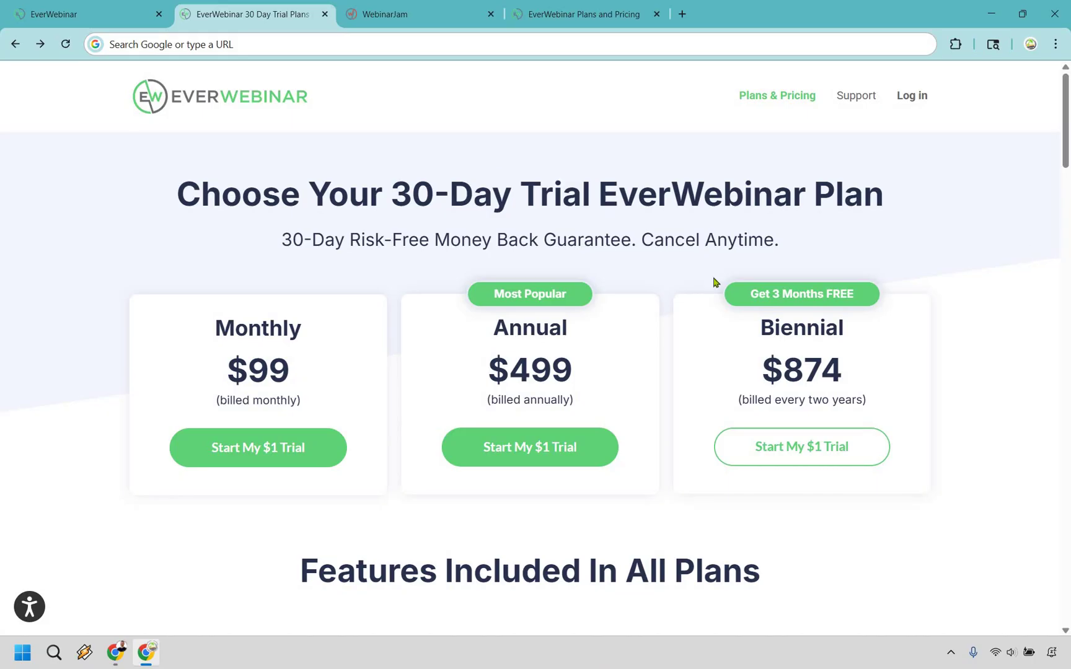
{"action": "key", "text": "ctrl+Tab"}
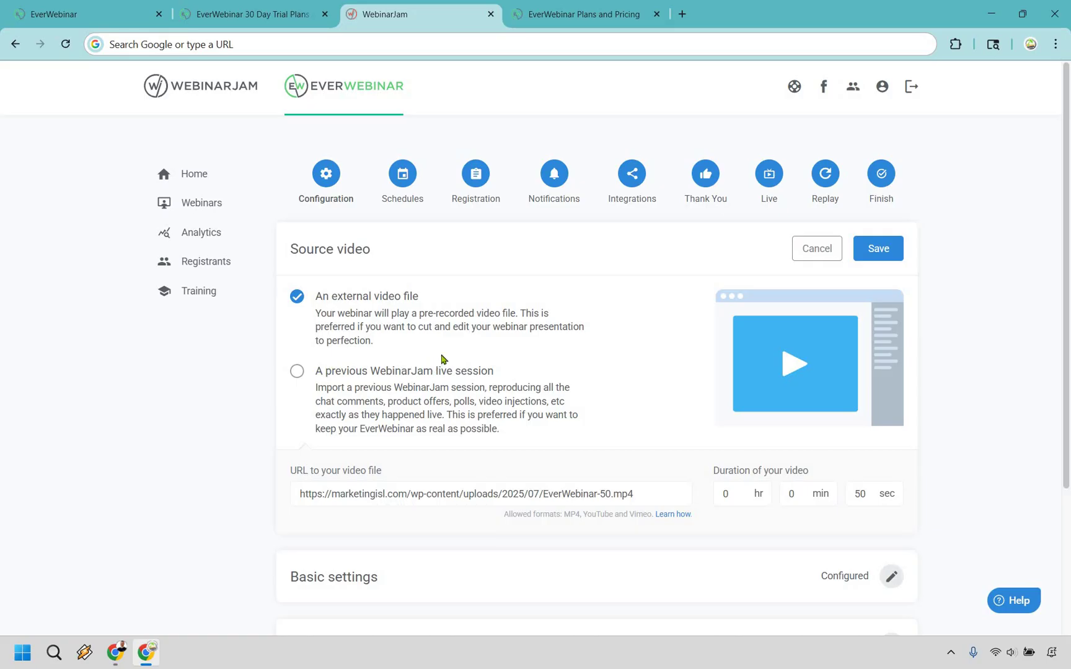
Save EverWebinar-50.mp4 as the external source video, with its 50-second duration
{"action": "left_click", "coordinate": [888, 250]}
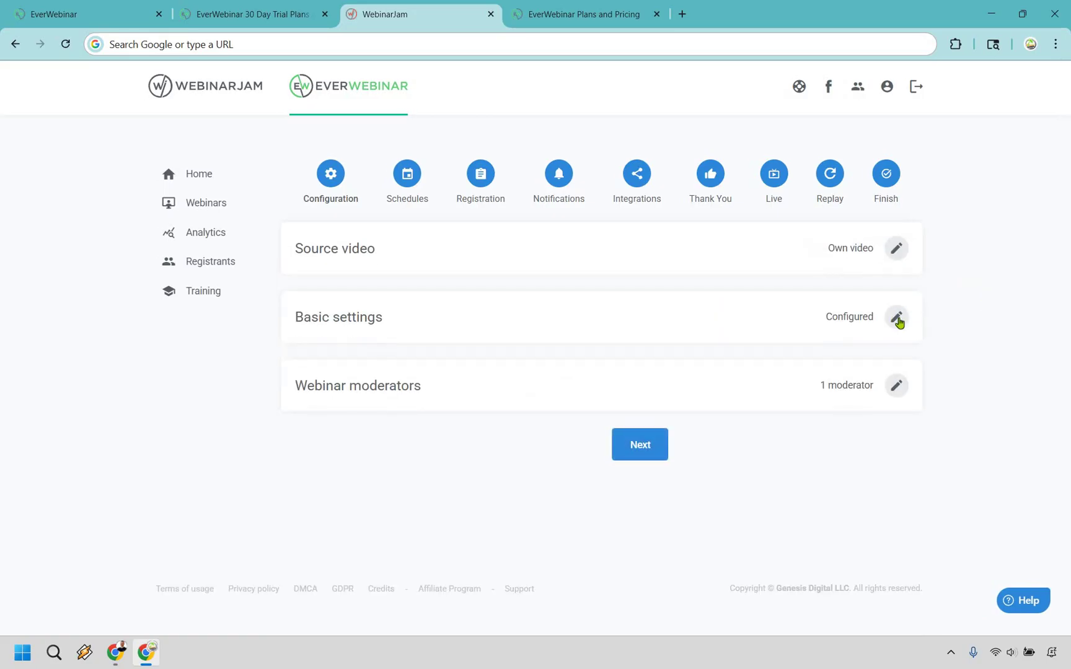
Re-save the Basic settings and the Webinar moderators panel unchanged
{"action": "left_click", "coordinate": [897, 317]}
{"action": "scroll", "coordinate": [990, 334], "scroll_direction": "down", "scroll_amount": 1}
{"action": "scroll", "coordinate": [990, 333], "scroll_direction": "down", "scroll_amount": 1}
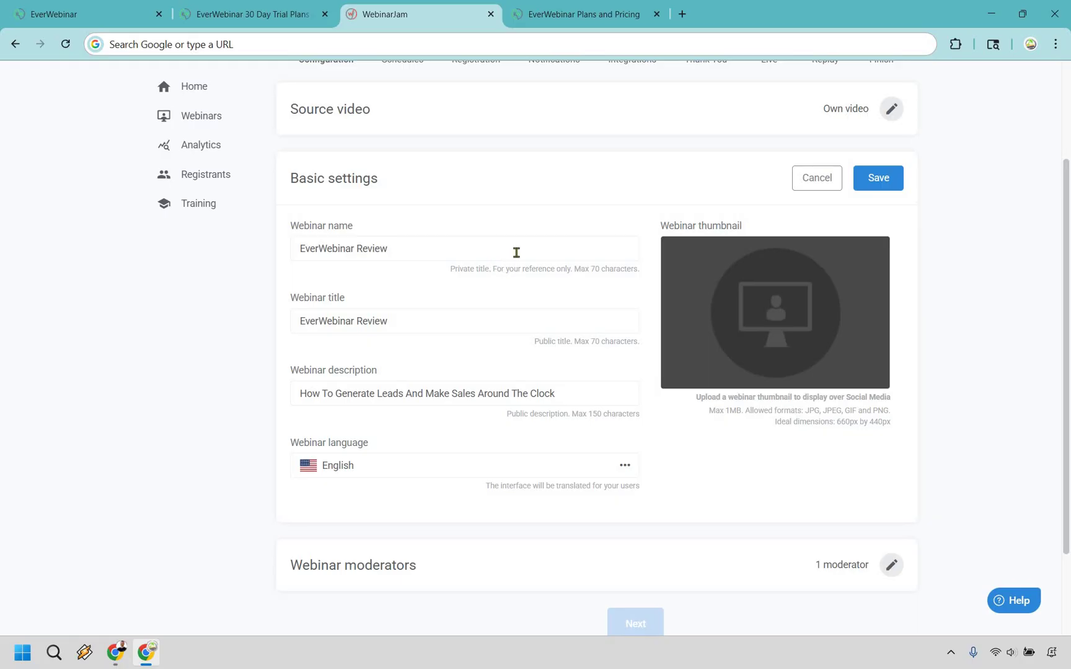
{"action": "left_click", "coordinate": [881, 185]}
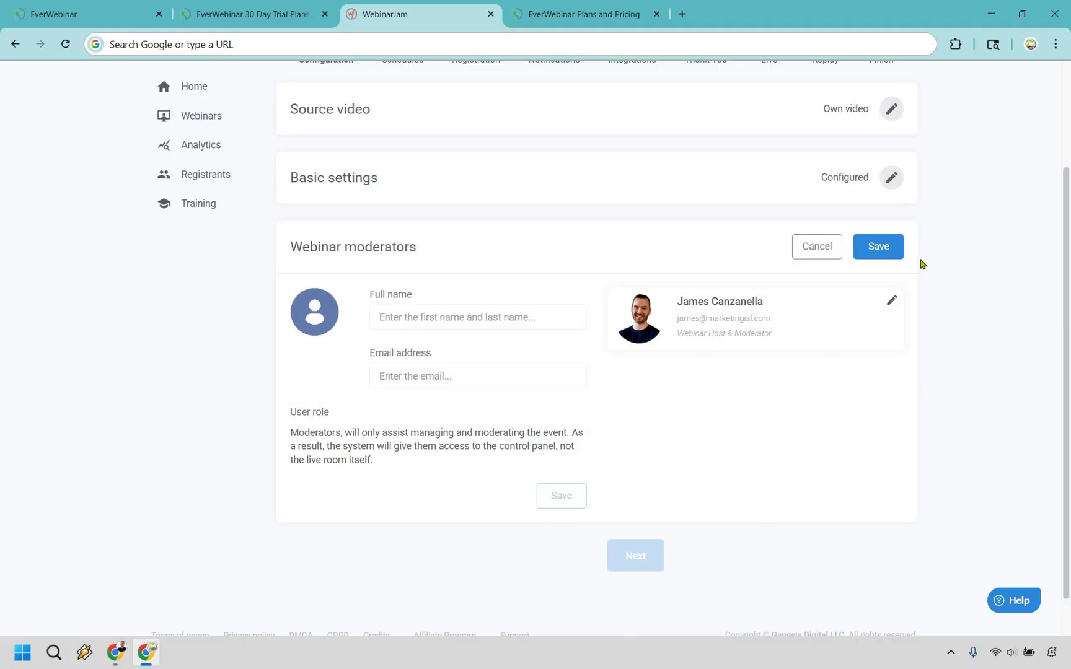
{"action": "left_click", "coordinate": [896, 254]}
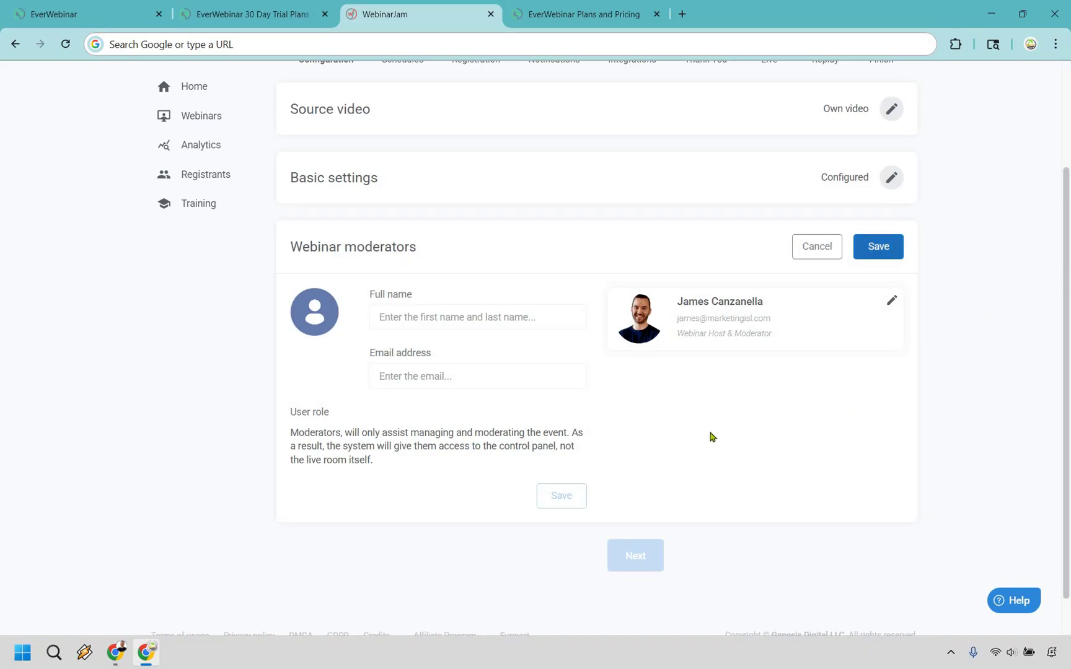
{"action": "left_click", "coordinate": [647, 445]}
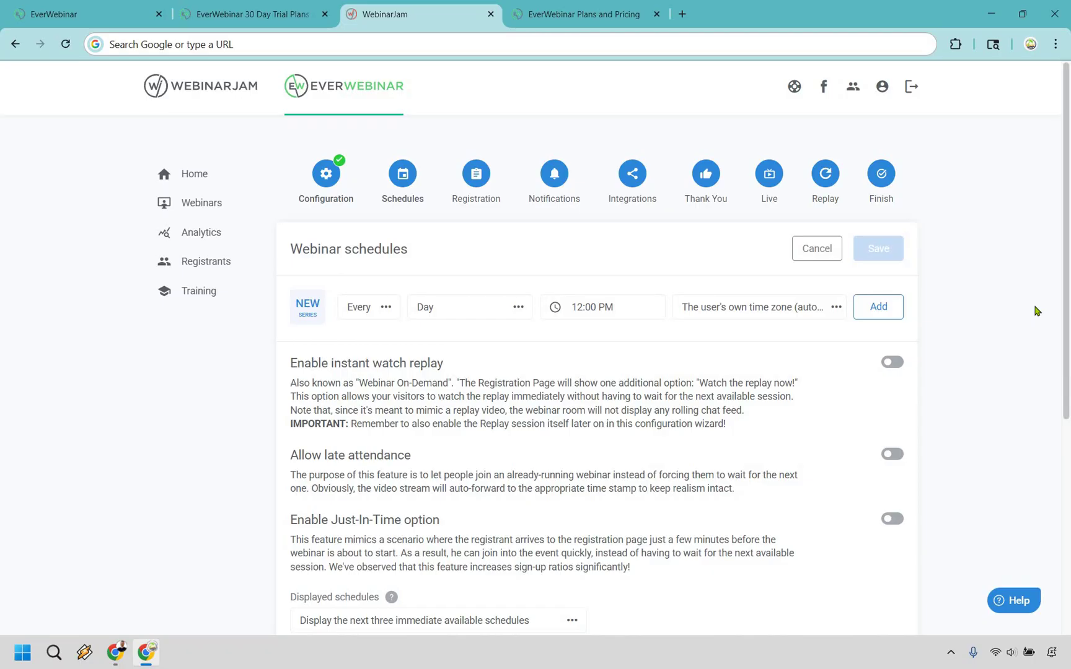
{"action": "scroll", "coordinate": [378, 183], "scroll_direction": "down", "scroll_amount": 2}
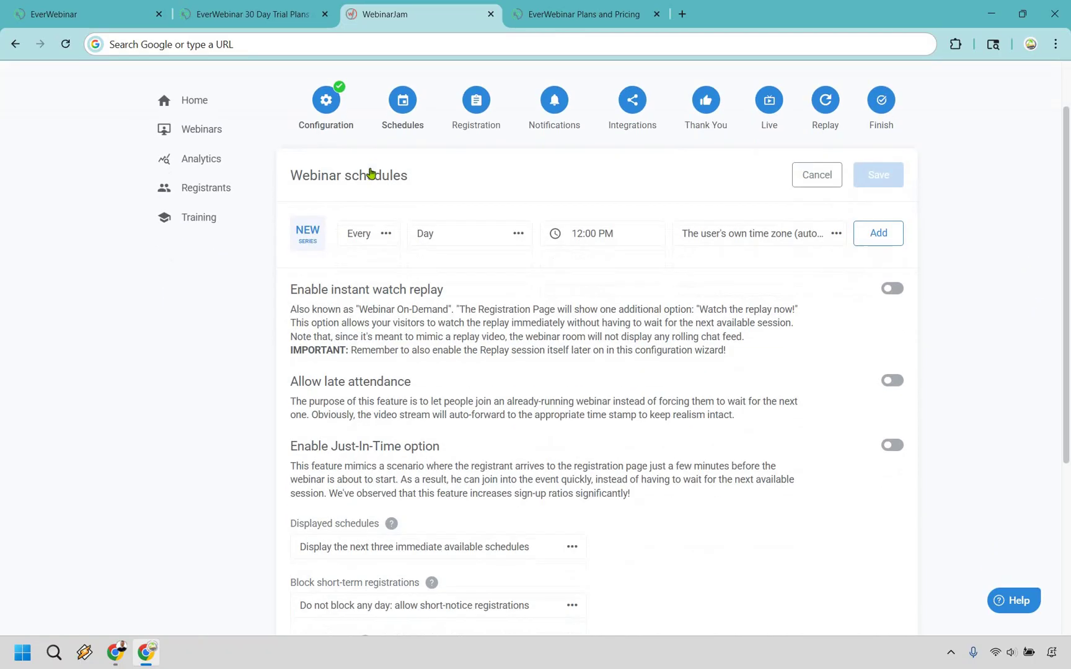
{"action": "scroll", "coordinate": [479, 367], "scroll_direction": "up", "scroll_amount": 2}
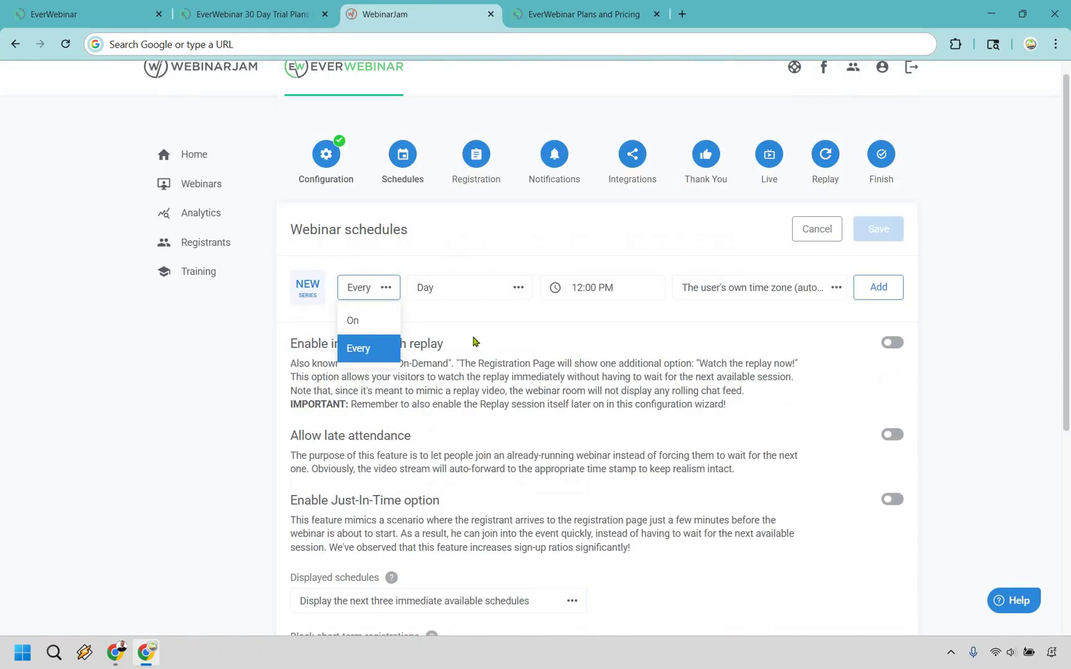
{"action": "left_click", "coordinate": [471, 287]}
{"action": "scroll", "coordinate": [572, 362], "scroll_direction": "up", "scroll_amount": 1}
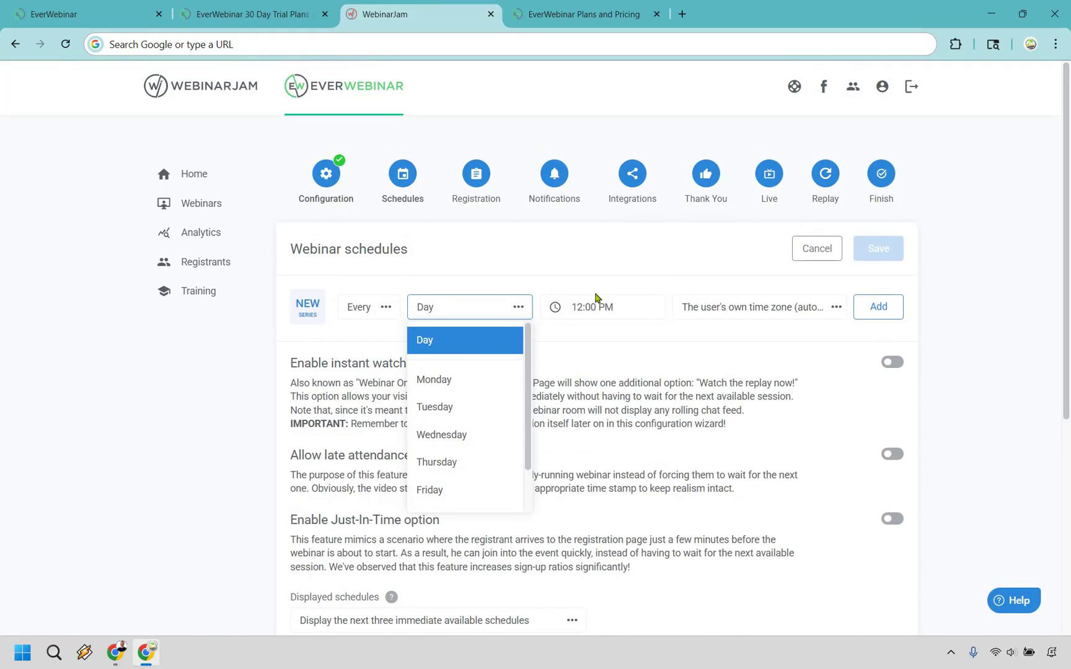
{"action": "left_click", "coordinate": [719, 319]}
{"action": "left_click", "coordinate": [765, 307]}
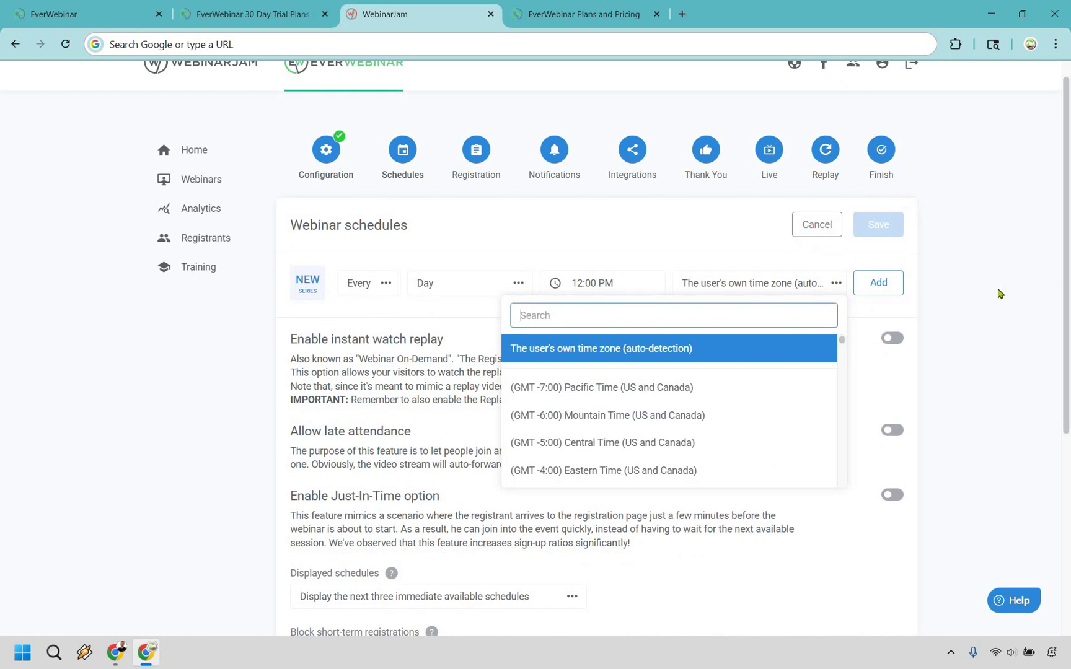
{"action": "left_click", "coordinate": [1031, 292]}
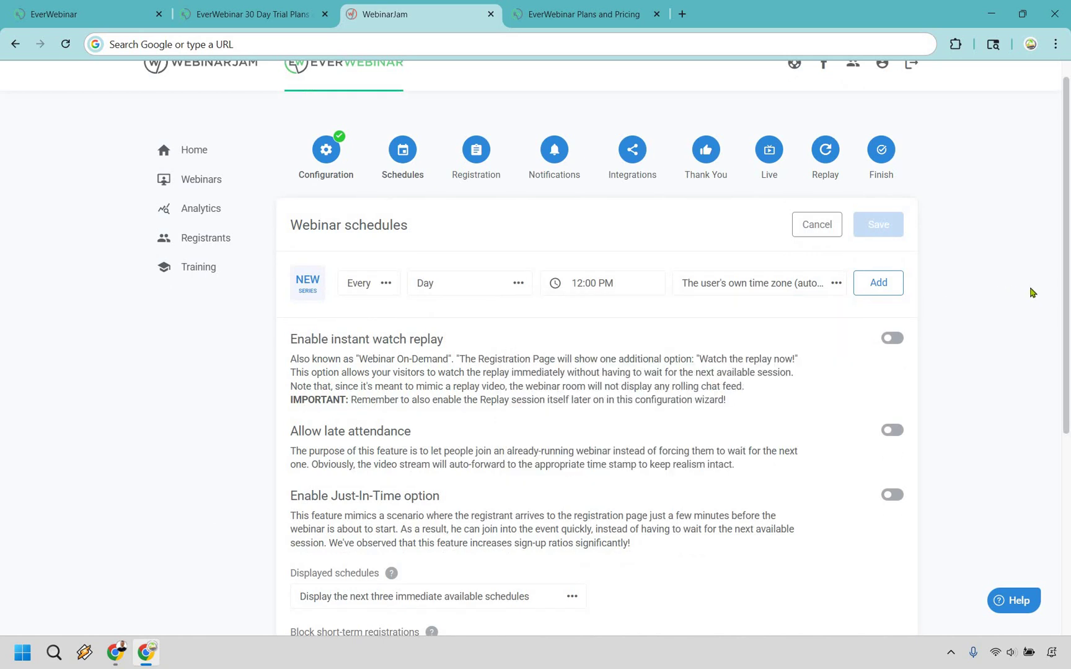
{"action": "scroll", "coordinate": [1031, 293], "scroll_direction": "down", "scroll_amount": 2}
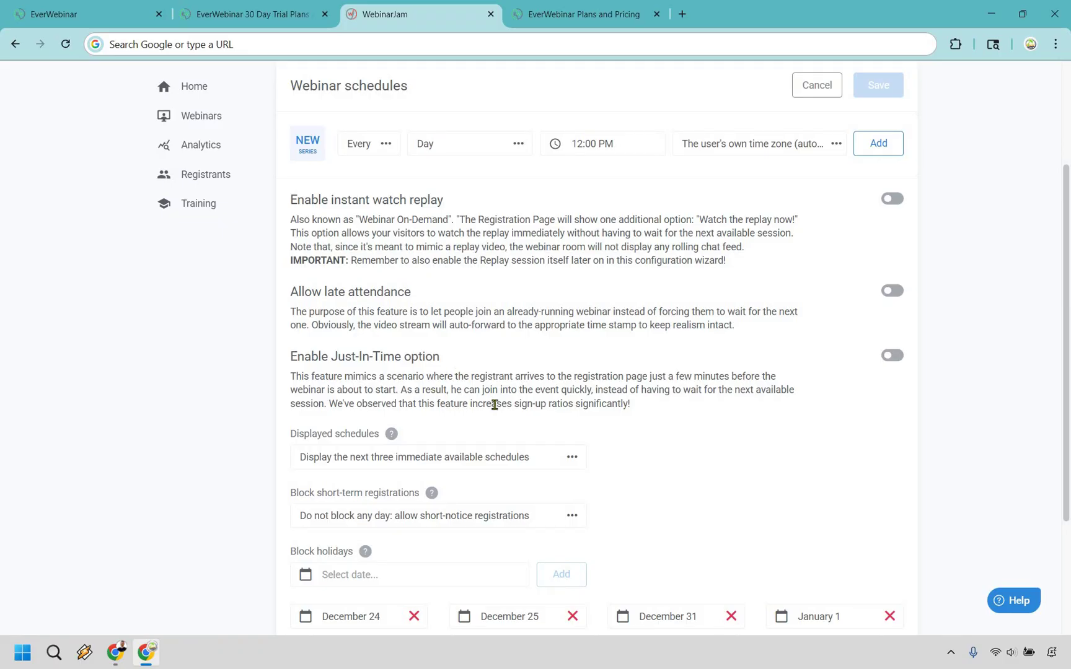
Set the daily series start time to 10:00 AM
{"action": "left_click_drag", "start_coordinate": [463, 404], "coordinate": [652, 411]}
{"action": "left_click", "coordinate": [652, 410]}
{"action": "scroll", "coordinate": [452, 306], "scroll_direction": "up", "scroll_amount": 3}
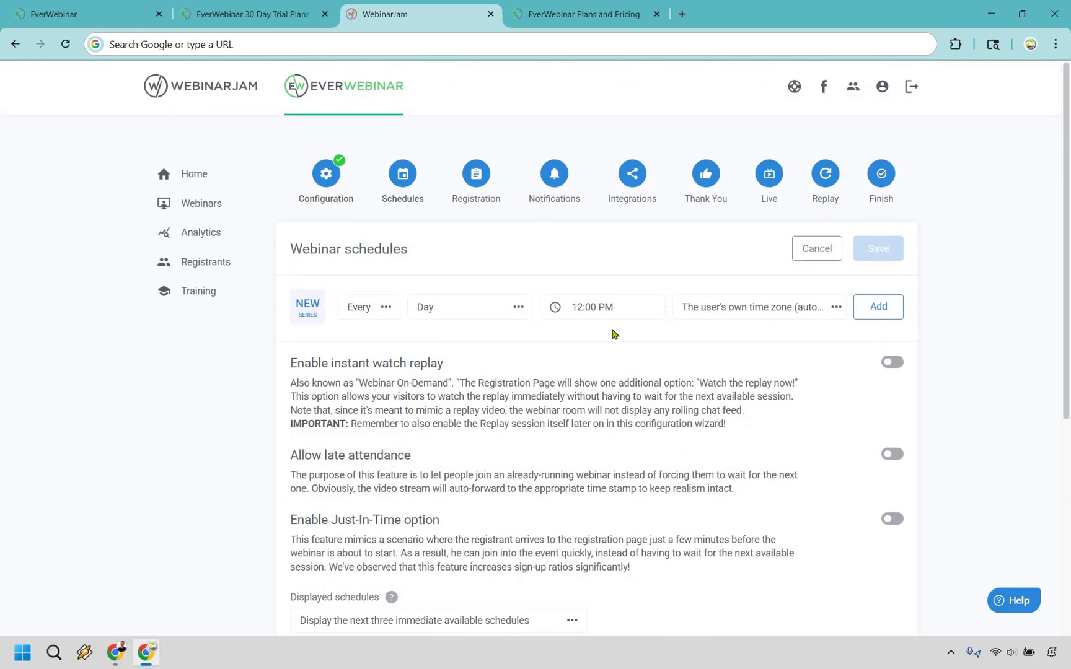
{"action": "left_click", "coordinate": [611, 317]}
{"action": "left_click", "coordinate": [577, 349]}
{"action": "left_click", "coordinate": [624, 347]}
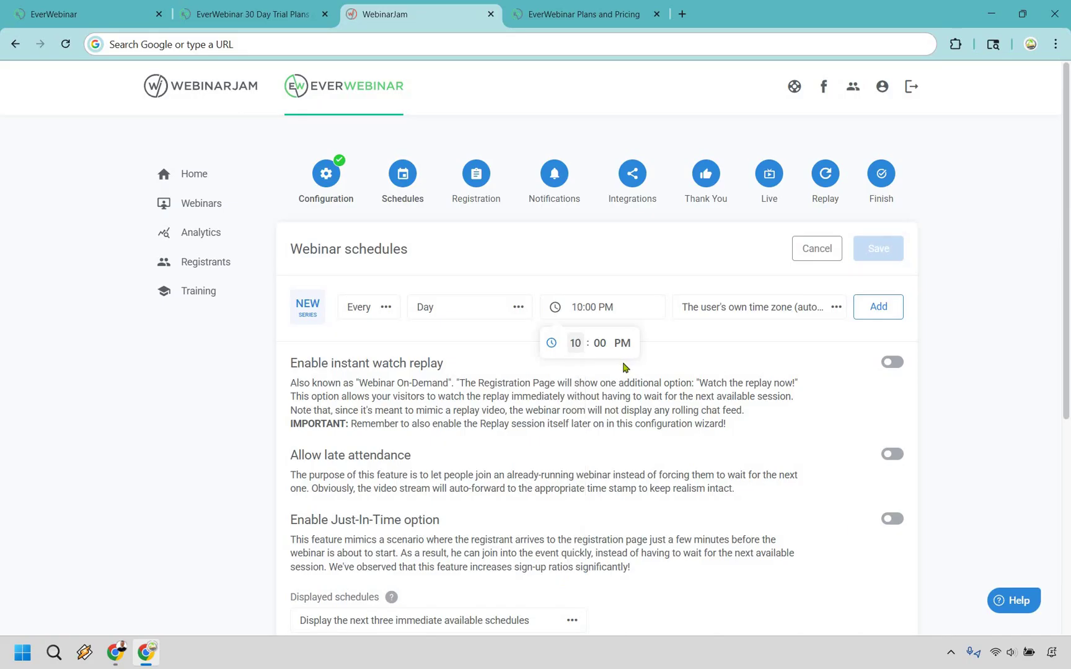
{"action": "key", "text": "Up"}
{"action": "key", "text": "Return"}
Check the time zone list and keep the user's own time zone
{"action": "left_click", "coordinate": [753, 310]}
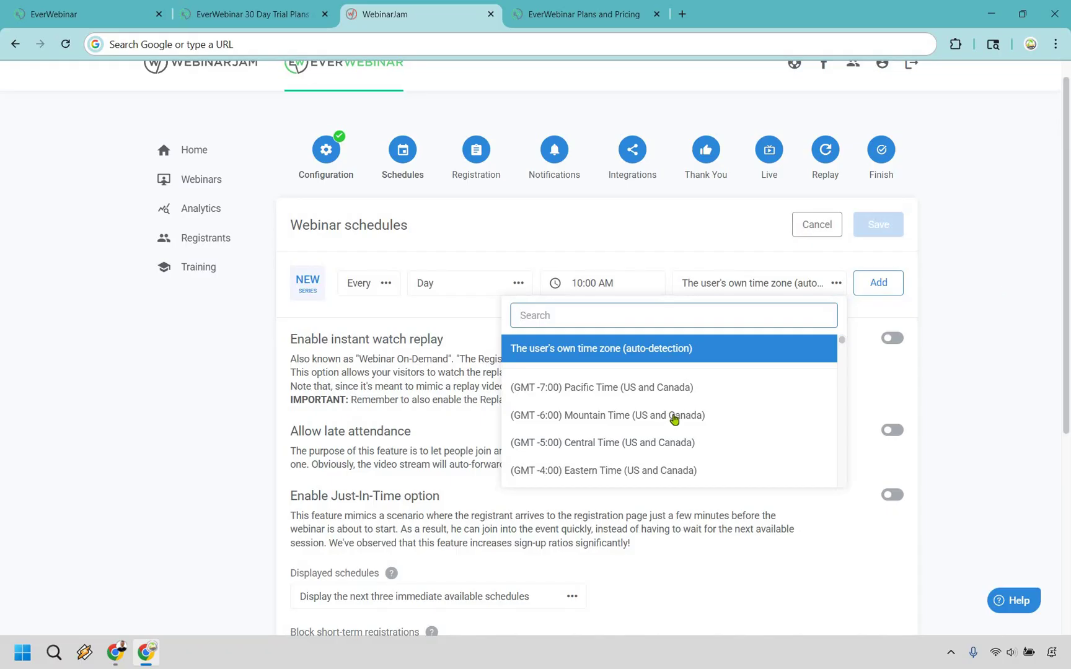
{"action": "scroll", "coordinate": [650, 395], "scroll_direction": "down", "scroll_amount": 2}
{"action": "scroll", "coordinate": [744, 400], "scroll_direction": "up", "scroll_amount": 1}
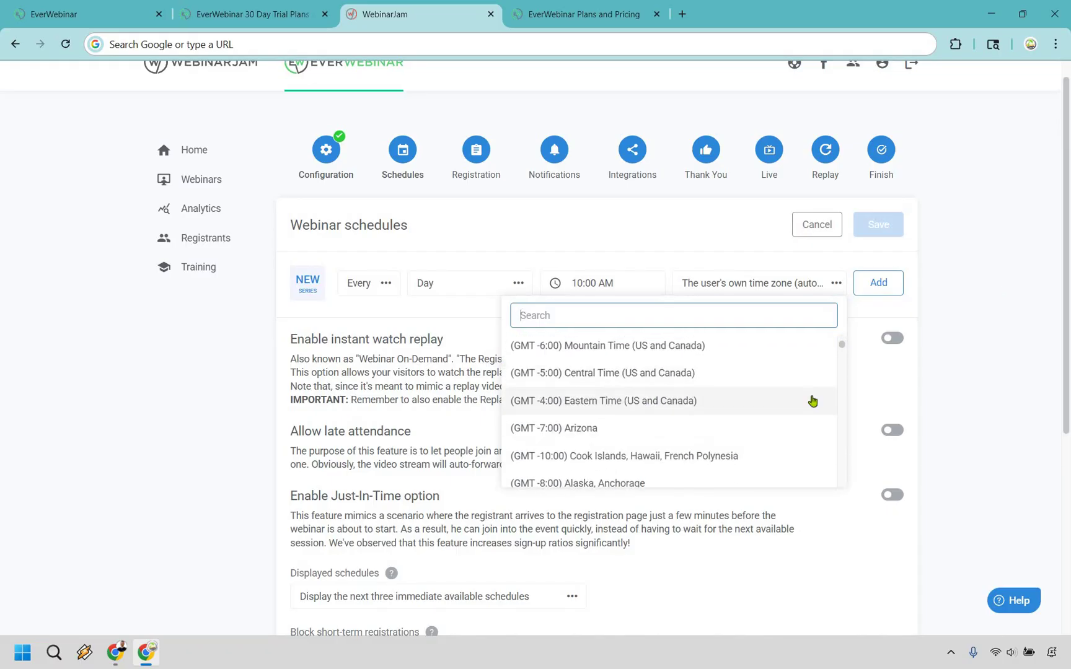
{"action": "left_click", "coordinate": [1012, 311]}
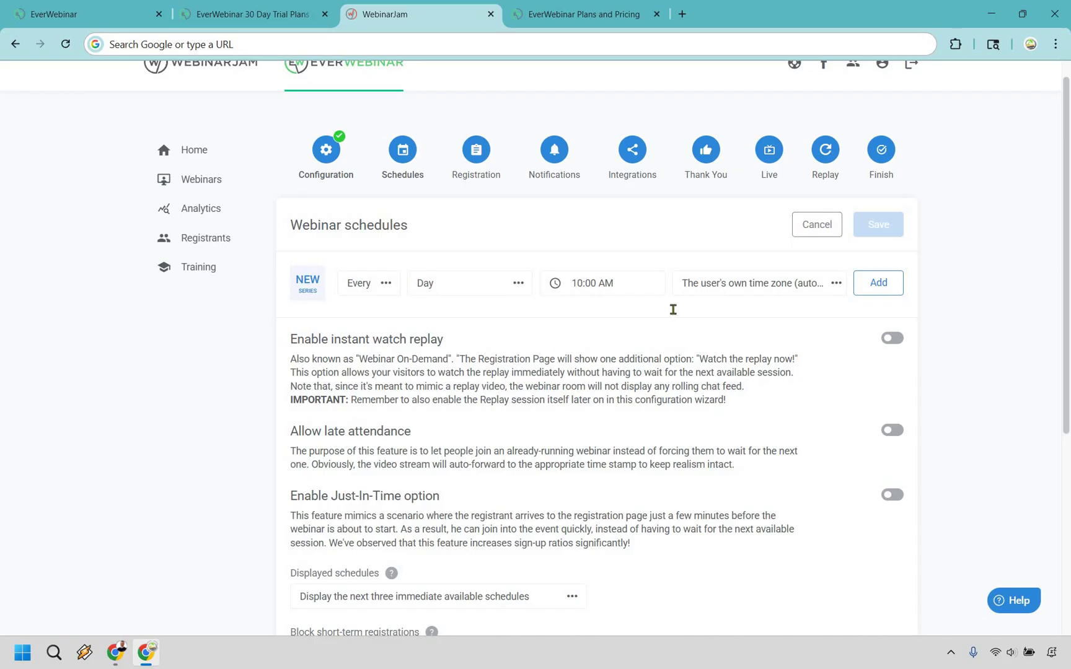
{"action": "scroll", "coordinate": [653, 256], "scroll_direction": "down", "scroll_amount": 5}
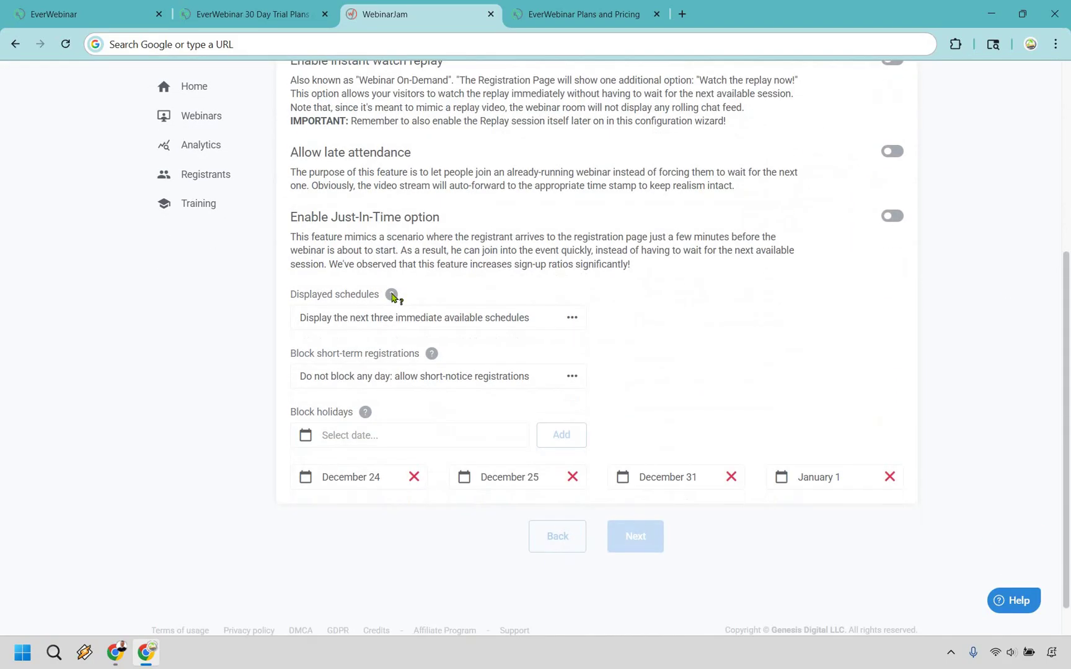
{"action": "mouse_move", "coordinate": [392, 297]}
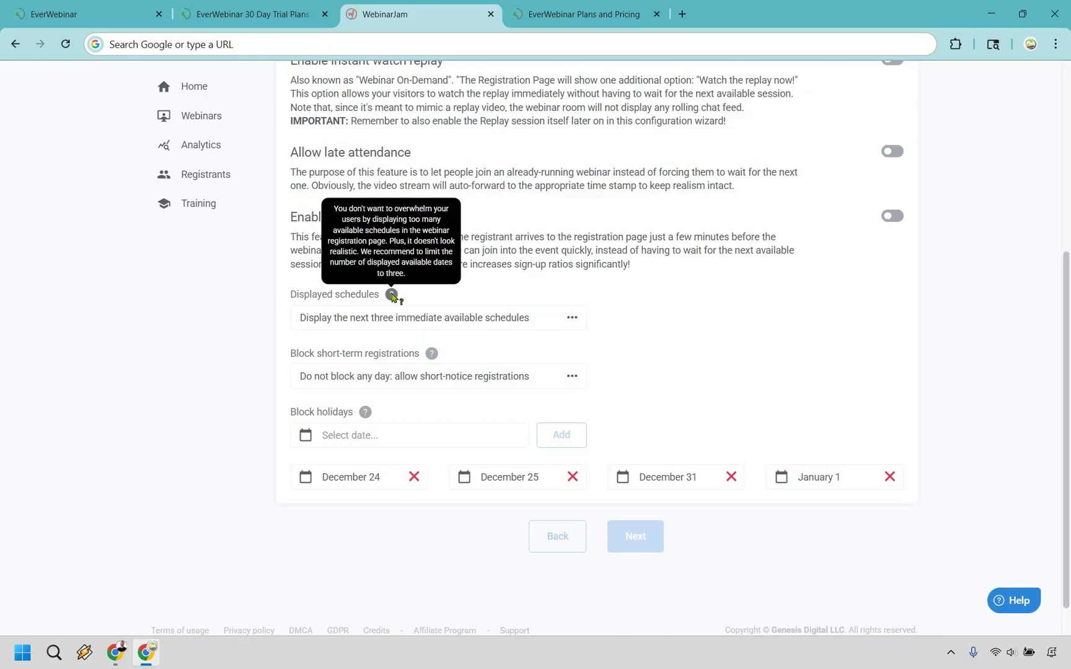
{"action": "left_click", "coordinate": [490, 318]}
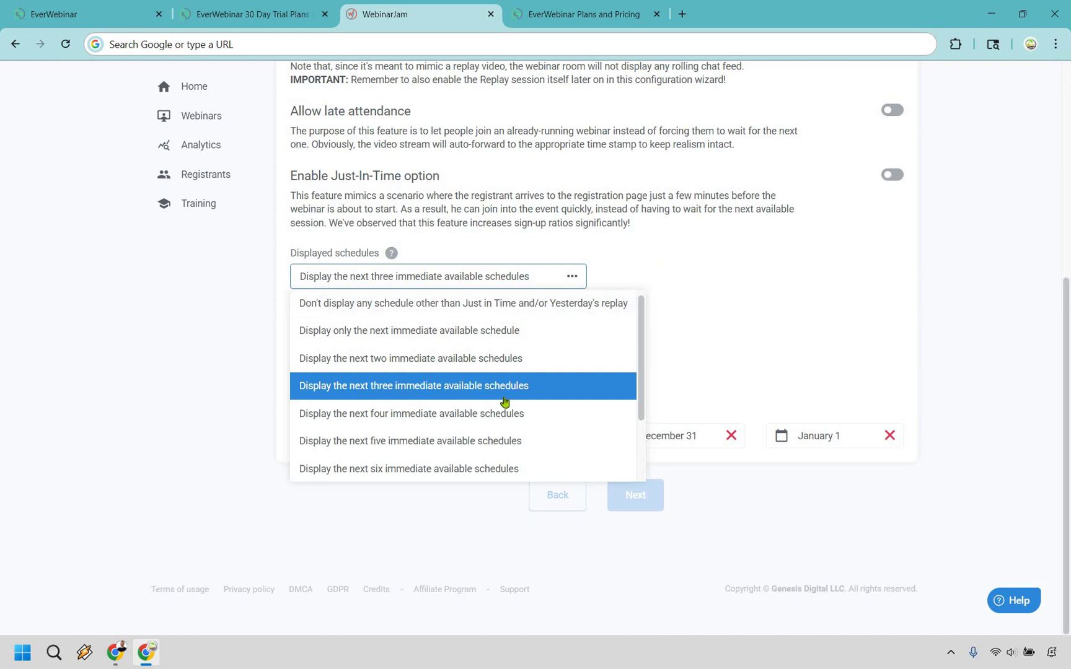
{"action": "scroll", "coordinate": [496, 440], "scroll_direction": "down", "scroll_amount": 2}
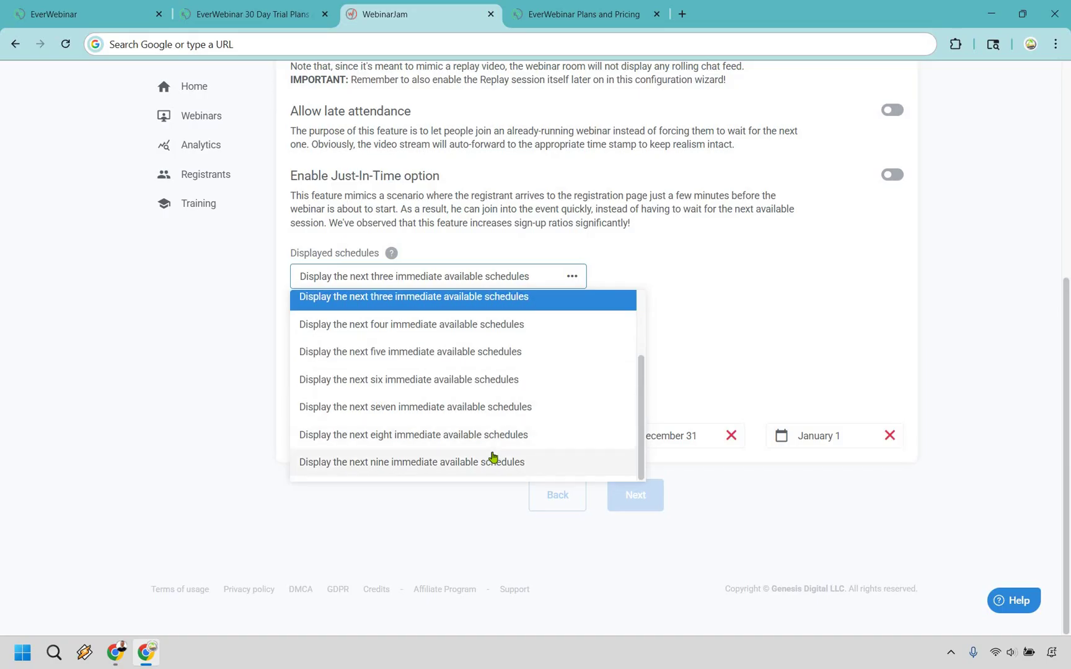
{"action": "scroll", "coordinate": [480, 364], "scroll_direction": "up", "scroll_amount": 2}
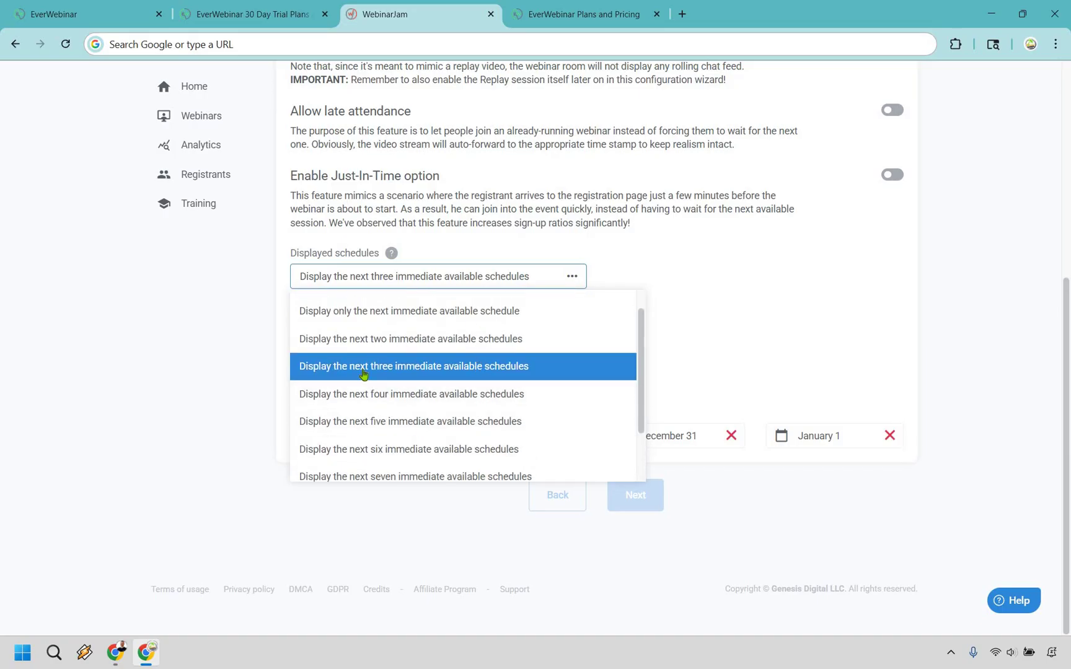
{"action": "left_click", "coordinate": [755, 286]}
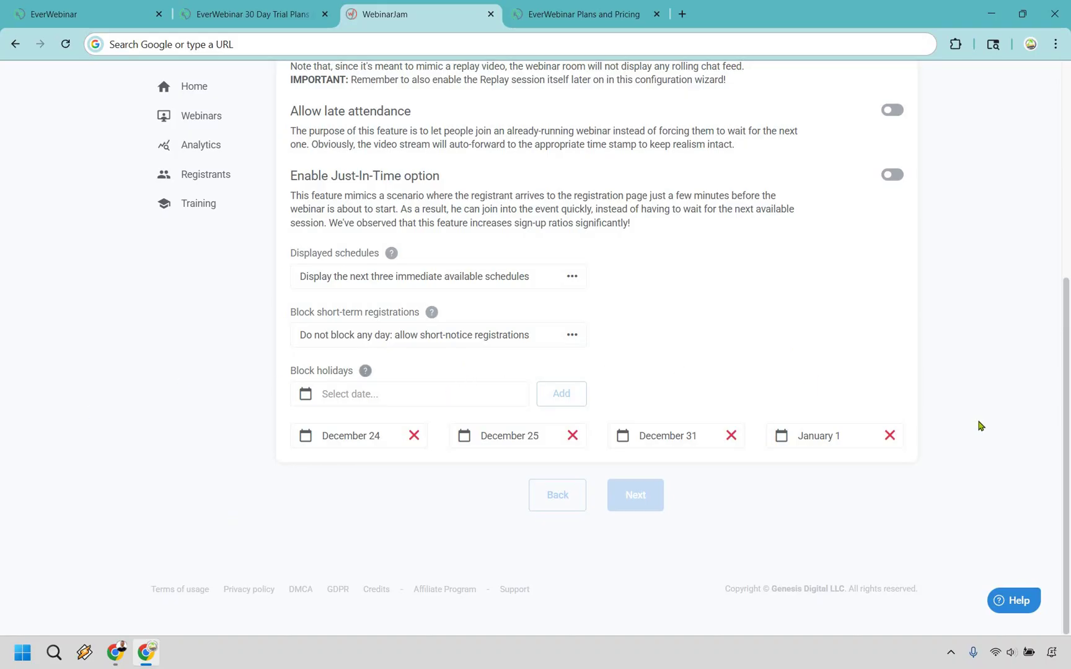
Turn on Just-In-Time sessions and keep the quarter-hour next-available-session interval
{"action": "scroll", "coordinate": [980, 426], "scroll_direction": "up", "scroll_amount": 3}
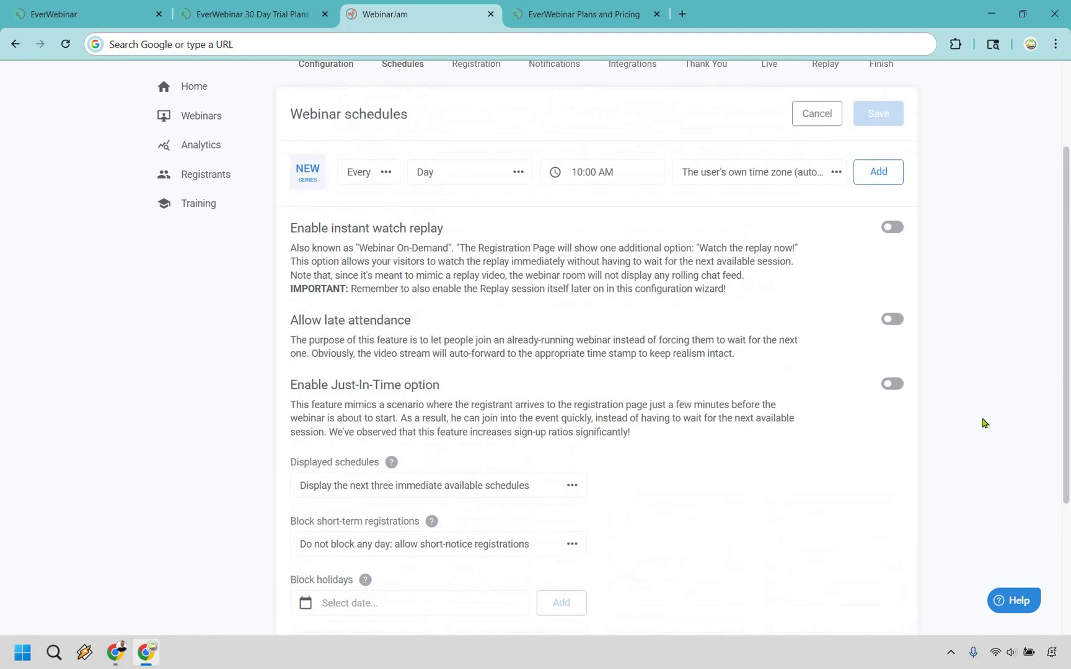
{"action": "left_click", "coordinate": [892, 228]}
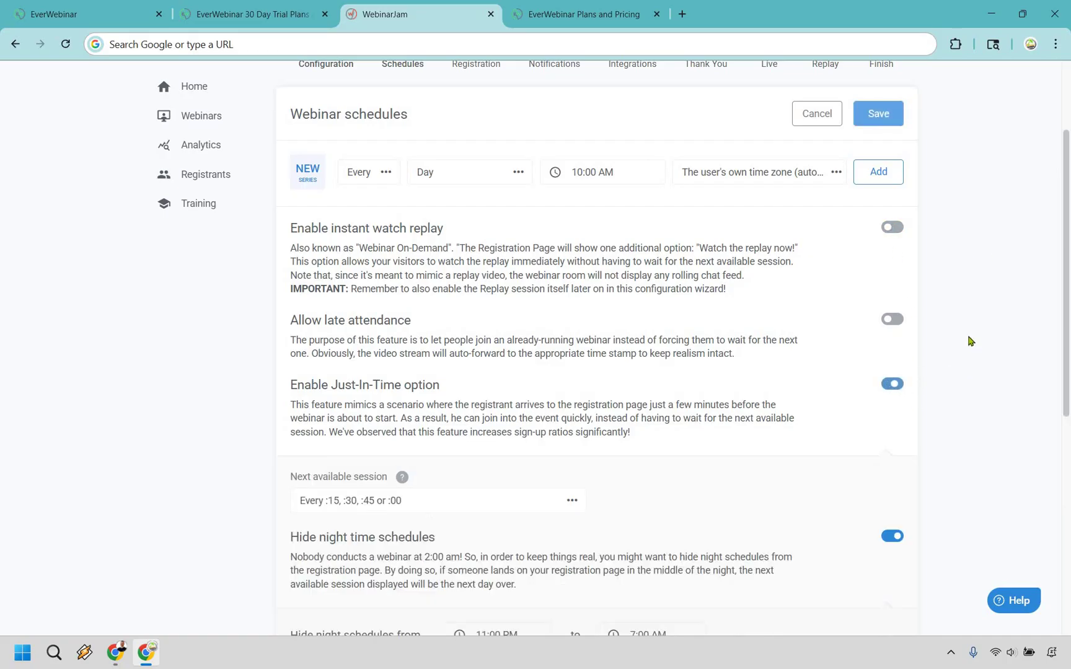
{"action": "scroll", "coordinate": [971, 305], "scroll_direction": "down", "scroll_amount": 3}
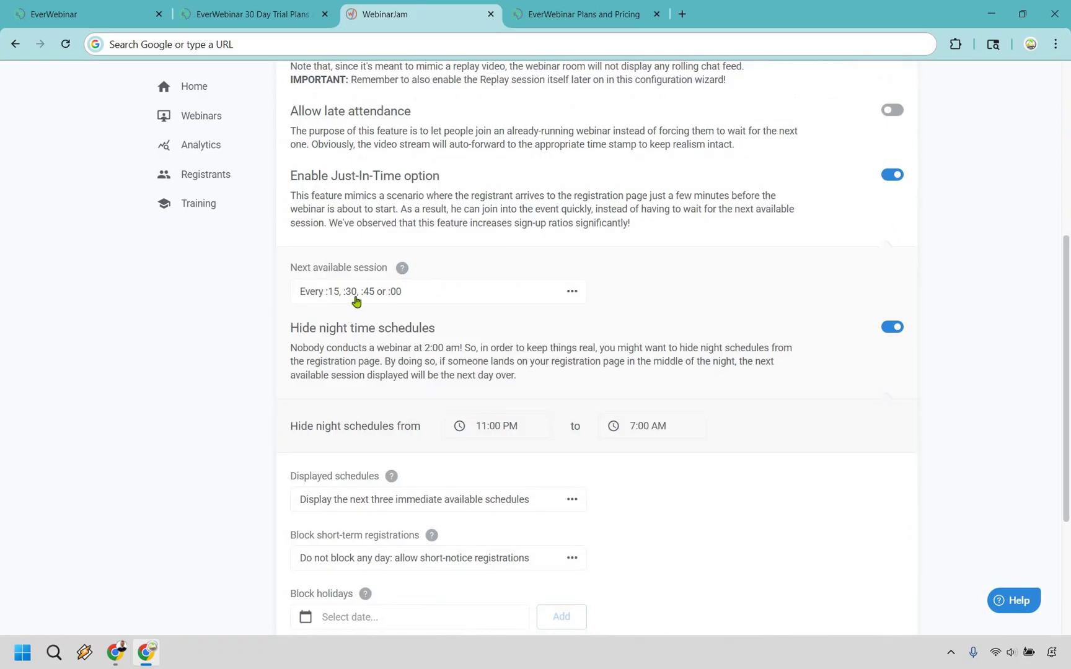
{"action": "left_click", "coordinate": [539, 298]}
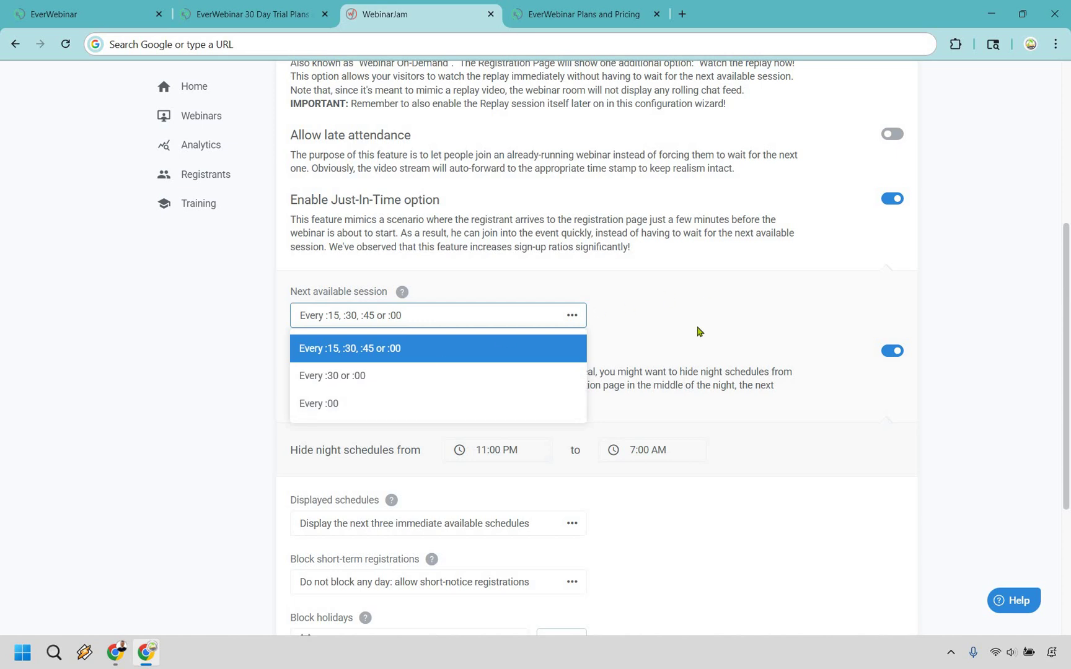
{"action": "left_click", "coordinate": [593, 380]}
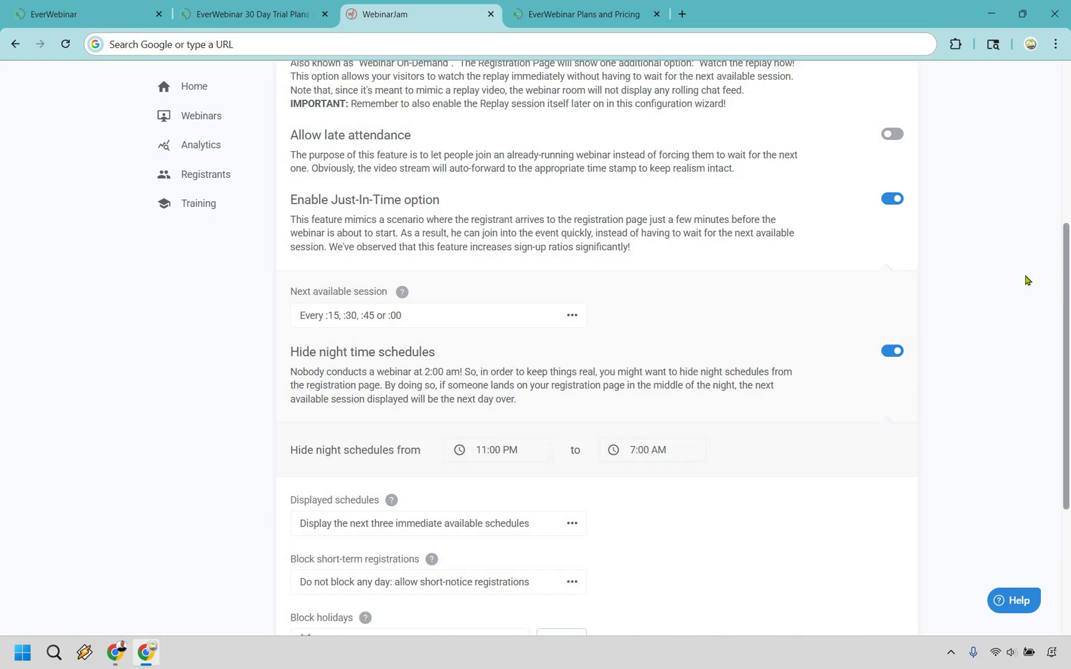
{"action": "scroll", "coordinate": [496, 367], "scroll_direction": "down", "scroll_amount": 2}
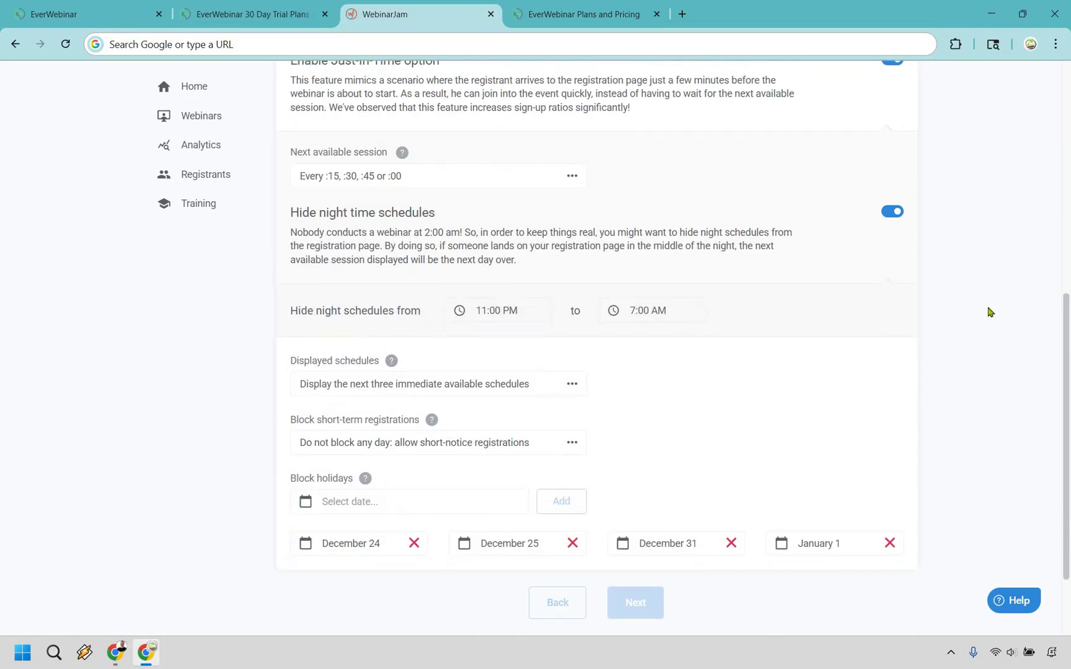
{"action": "scroll", "coordinate": [1025, 332], "scroll_direction": "up", "scroll_amount": 7}
Save the schedules, advance to Registration, and browse the registration page design templates
{"action": "left_click", "coordinate": [887, 258]}
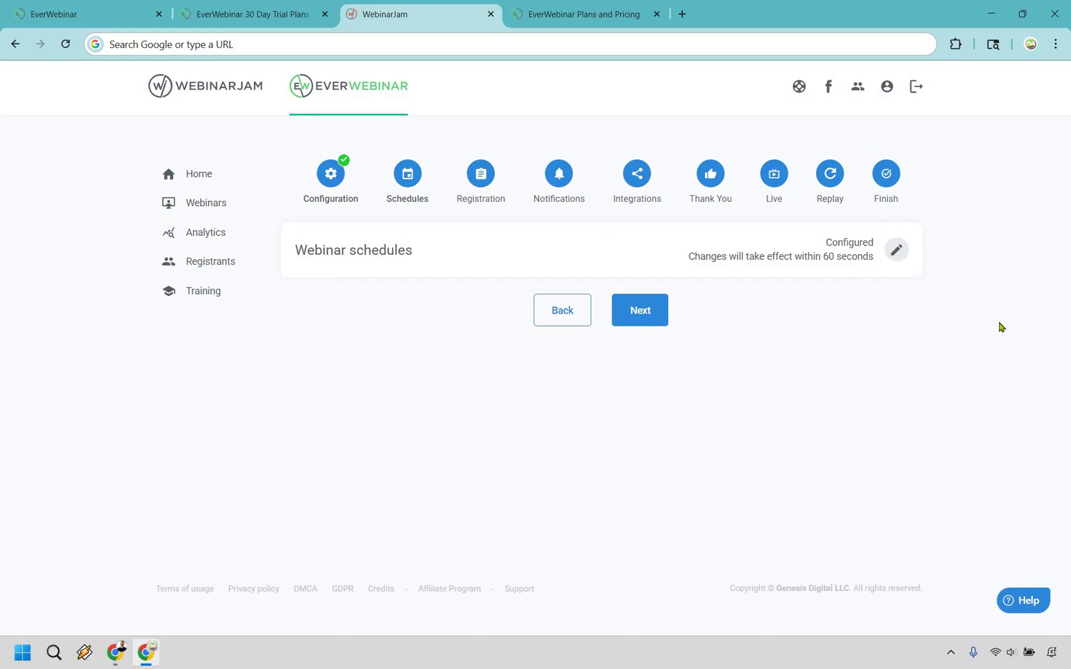
{"action": "left_click", "coordinate": [647, 314]}
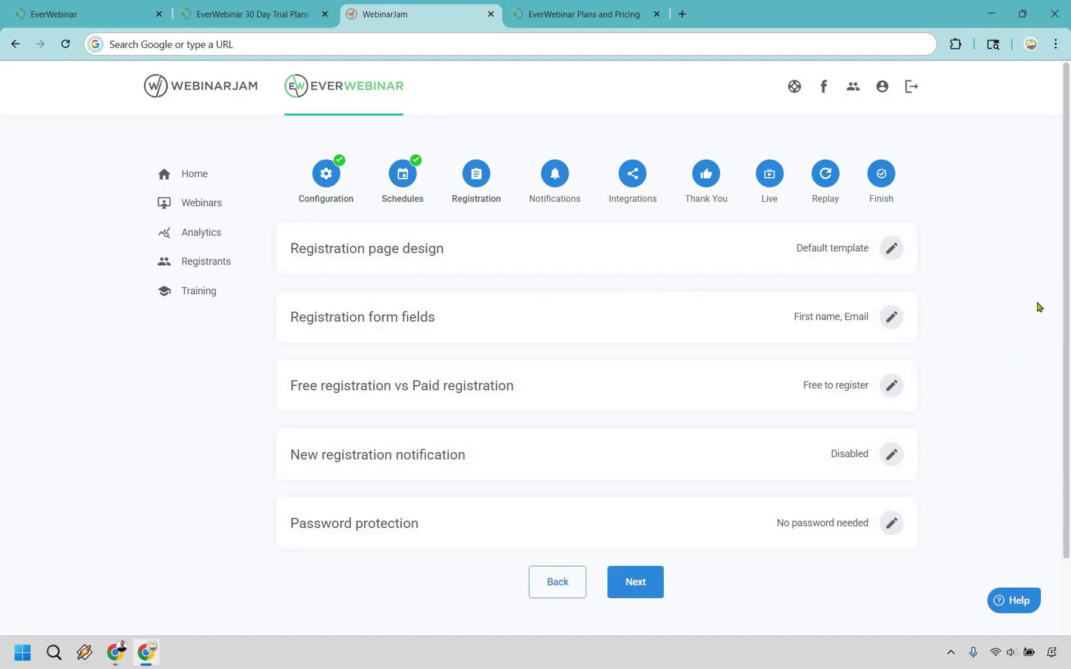
{"action": "left_click", "coordinate": [893, 256]}
{"action": "scroll", "coordinate": [995, 296], "scroll_direction": "down", "scroll_amount": 2}
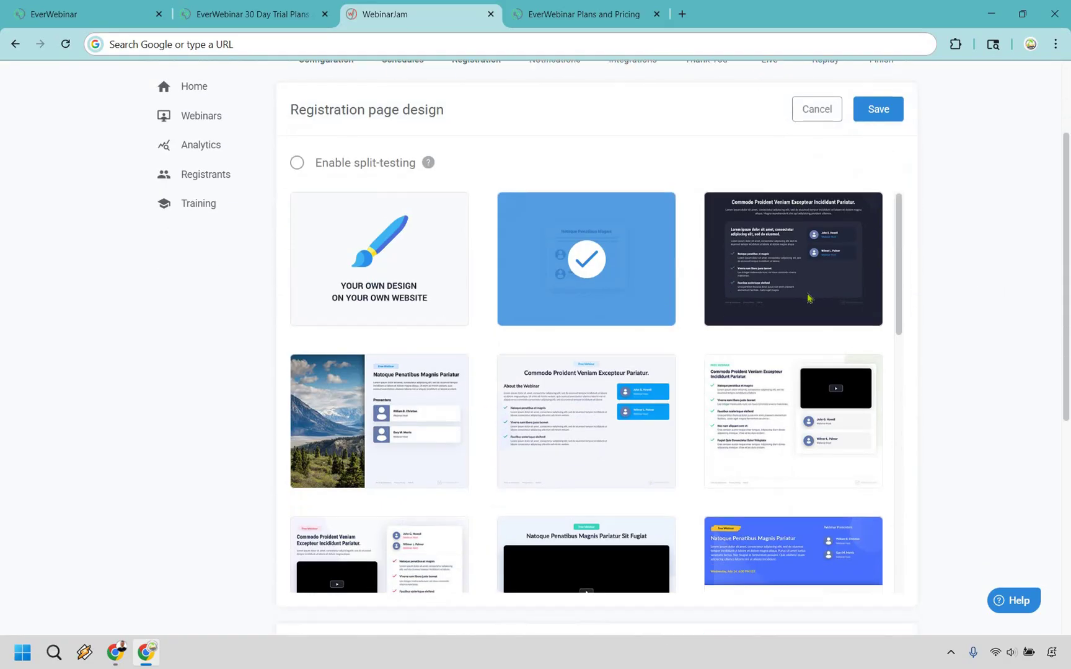
{"action": "mouse_move", "coordinate": [793, 287]}
{"action": "scroll", "coordinate": [793, 287], "scroll_direction": "down", "scroll_amount": 5}
{"action": "scroll", "coordinate": [791, 298], "scroll_direction": "down", "scroll_amount": 5}
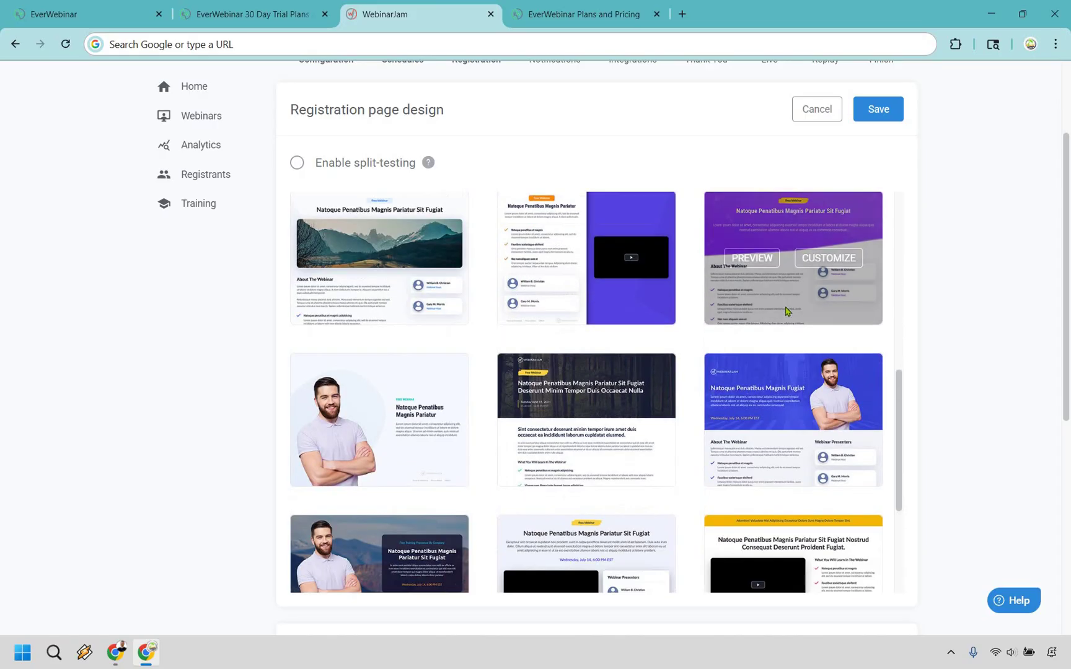
{"action": "scroll", "coordinate": [784, 335], "scroll_direction": "down", "scroll_amount": 2}
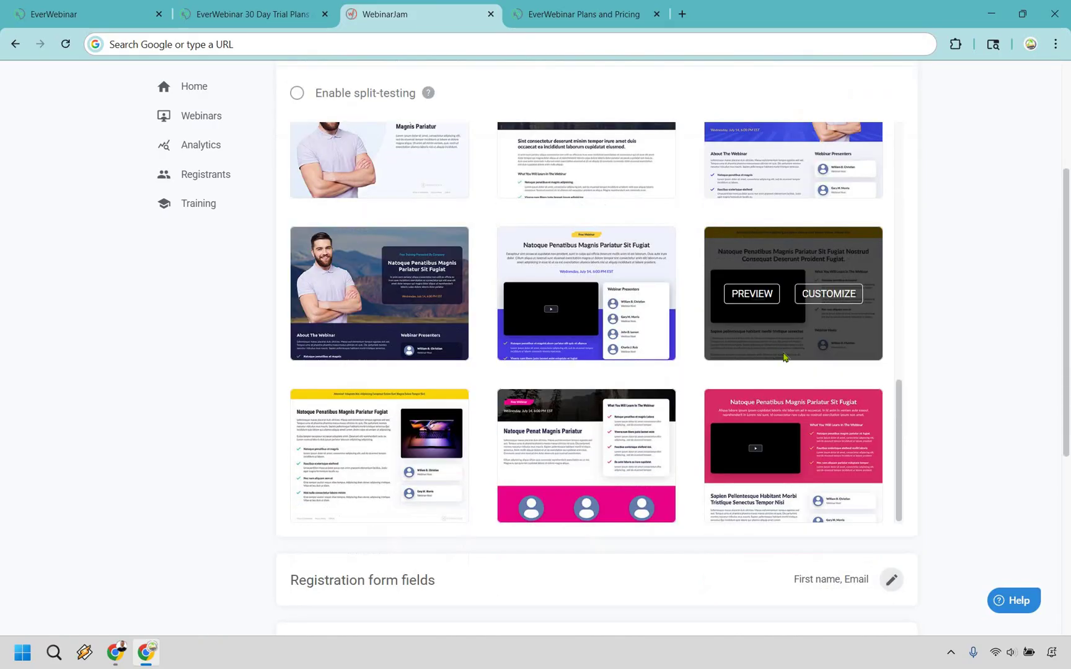
{"action": "scroll", "coordinate": [783, 347], "scroll_direction": "up", "scroll_amount": 10}
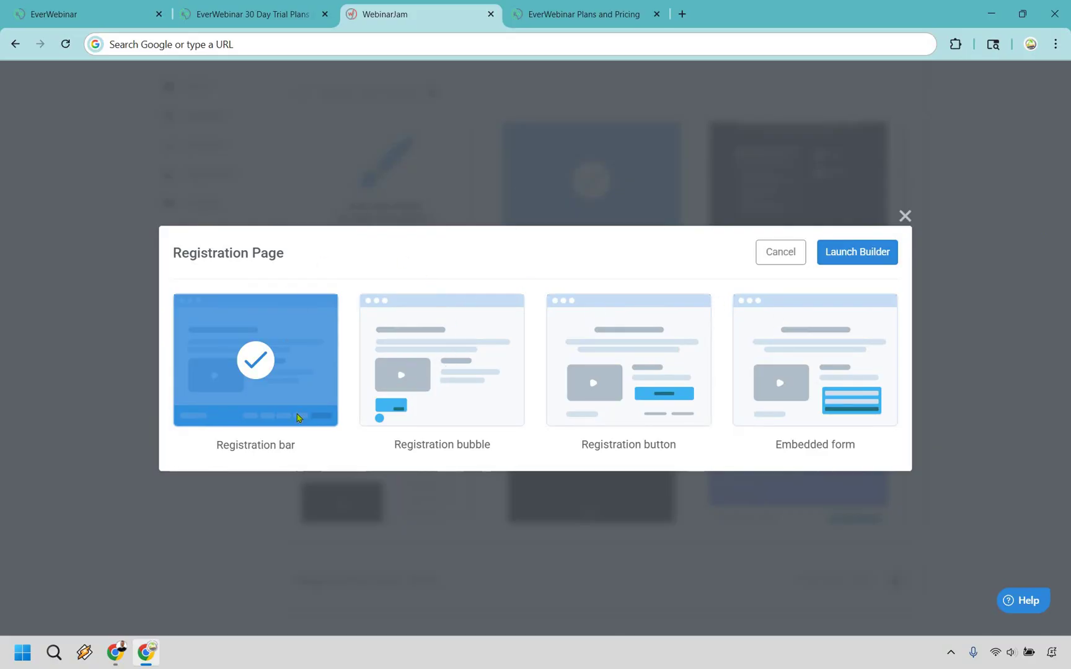
In the page builder, replace the About the Webinar paragraph with 'Edit the text'
{"action": "left_click", "coordinate": [865, 254]}
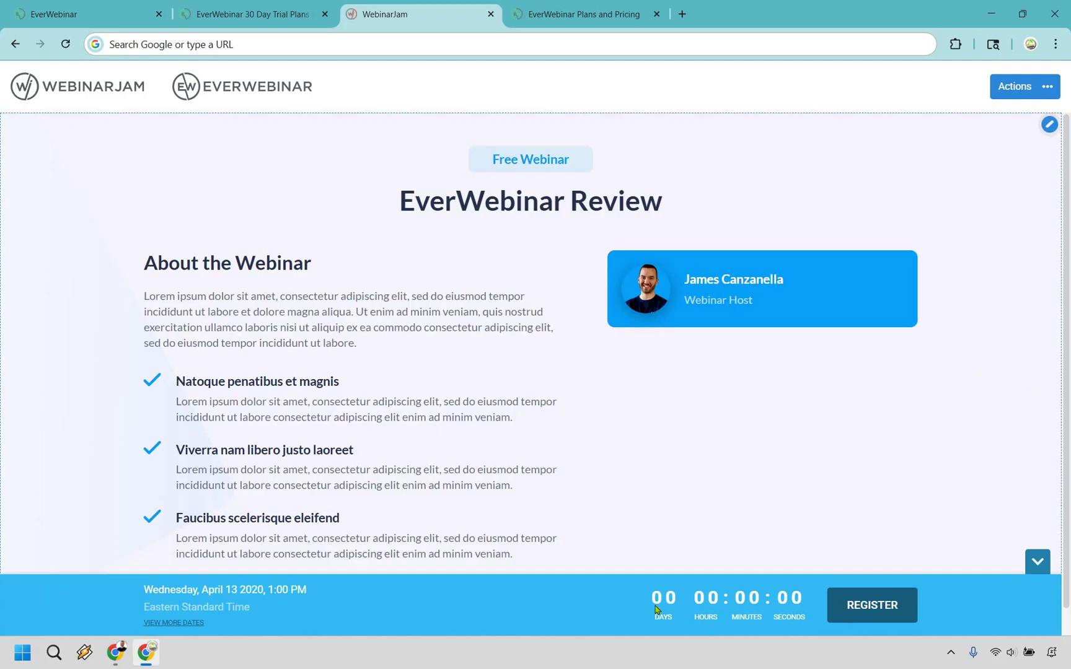
{"action": "left_click", "coordinate": [690, 590]}
{"action": "scroll", "coordinate": [296, 323], "scroll_direction": "down", "scroll_amount": 1}
{"action": "scroll", "coordinate": [327, 313], "scroll_direction": "up", "scroll_amount": 1}
{"action": "mouse_move", "coordinate": [525, 286]}
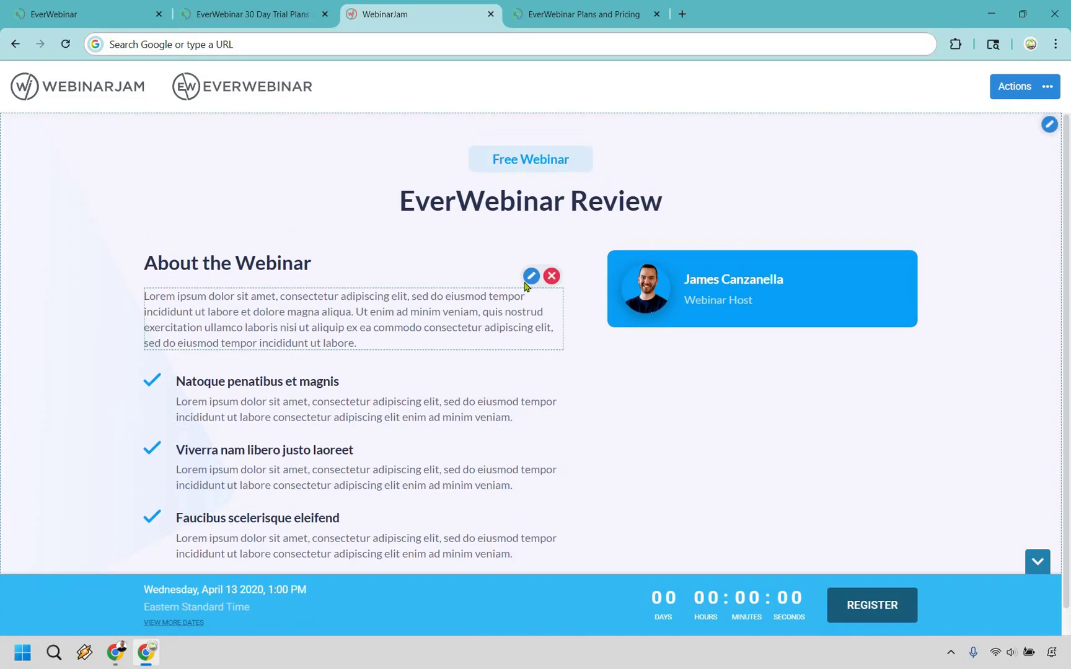
{"action": "left_click", "coordinate": [478, 313]}
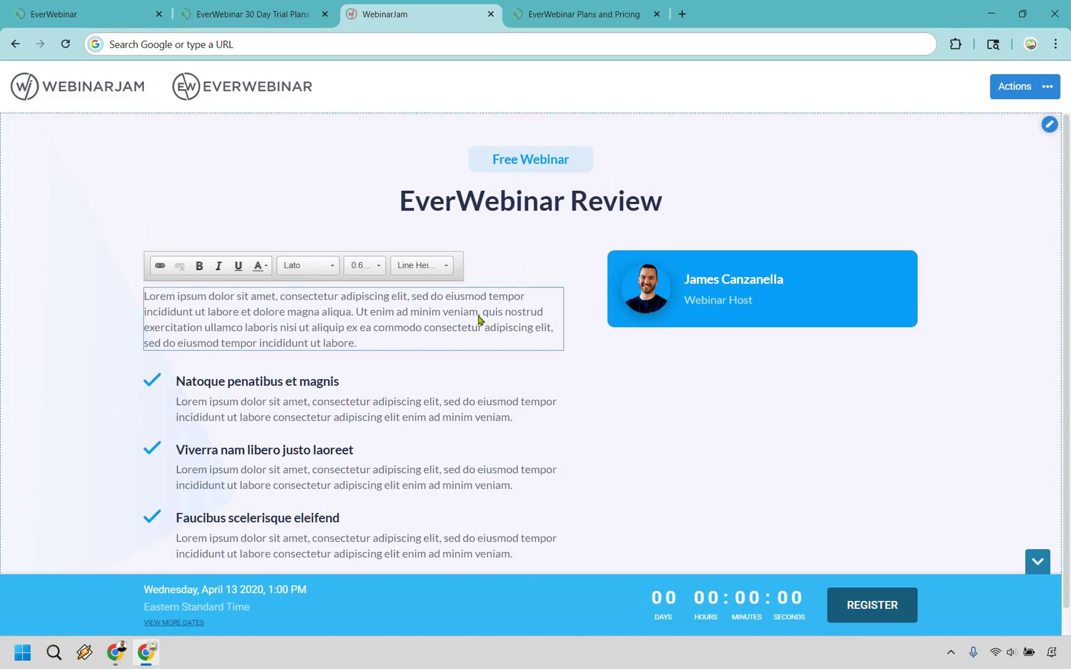
{"action": "key", "text": "ctrl+a"}
{"action": "type", "text": "Edit the text"}
{"action": "left_click", "coordinate": [720, 282]}
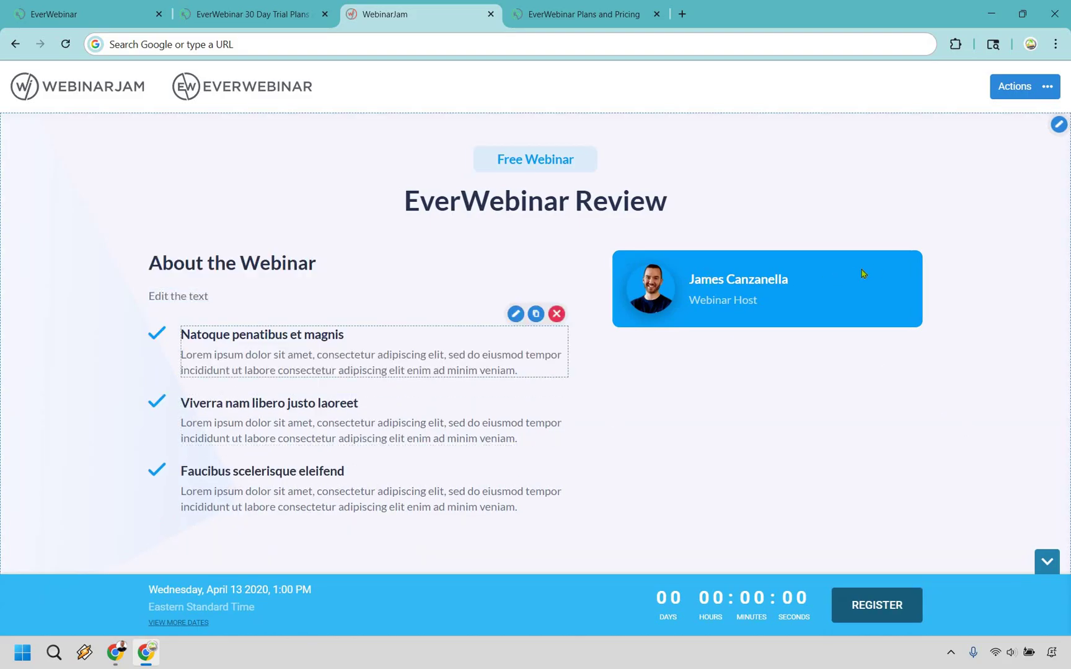
Check the host card's presenter settings without changes, then bring up the page Actions
{"action": "left_click", "coordinate": [891, 262]}
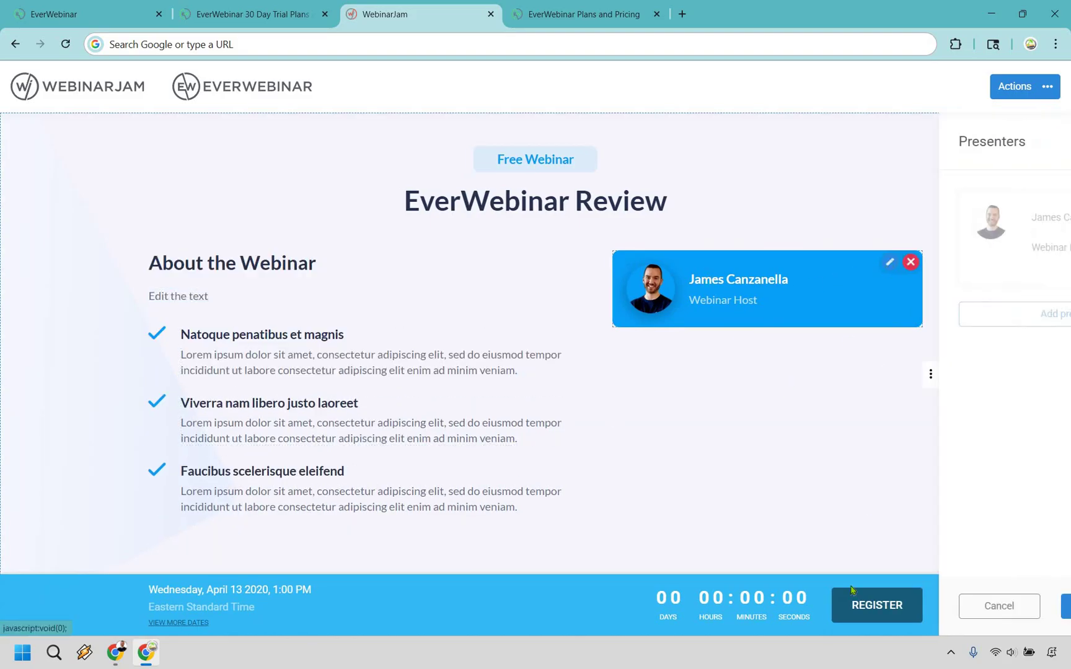
{"action": "left_click", "coordinate": [748, 196]}
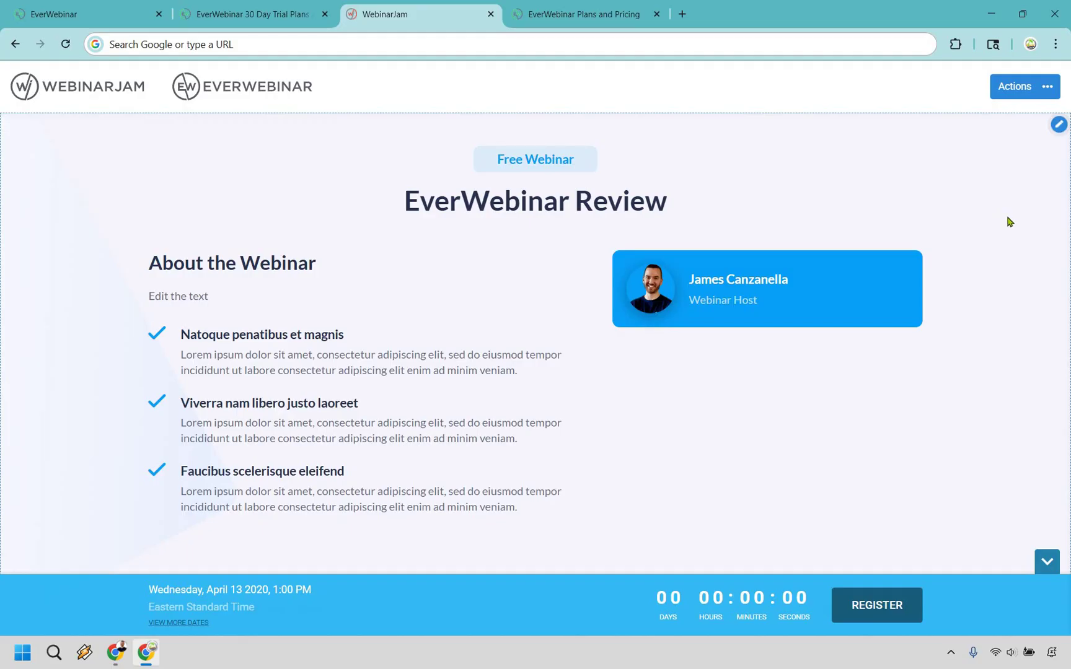
{"action": "left_click", "coordinate": [1044, 91]}
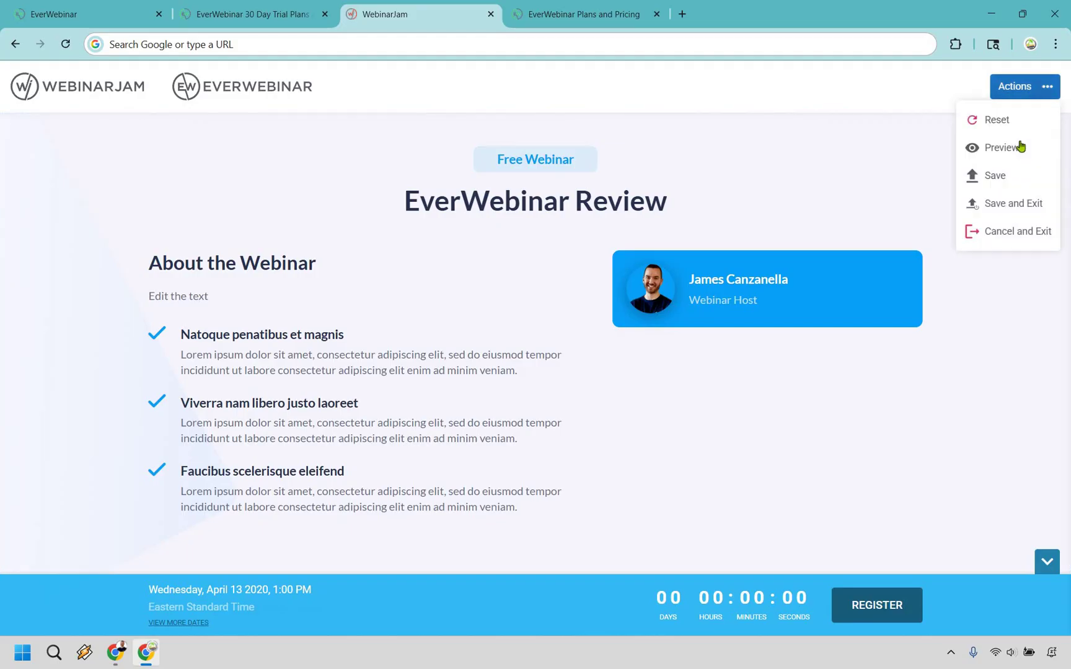
Preview the registration page in a new tab, inspect its title and bullets, then close it
{"action": "left_click", "coordinate": [1021, 147]}
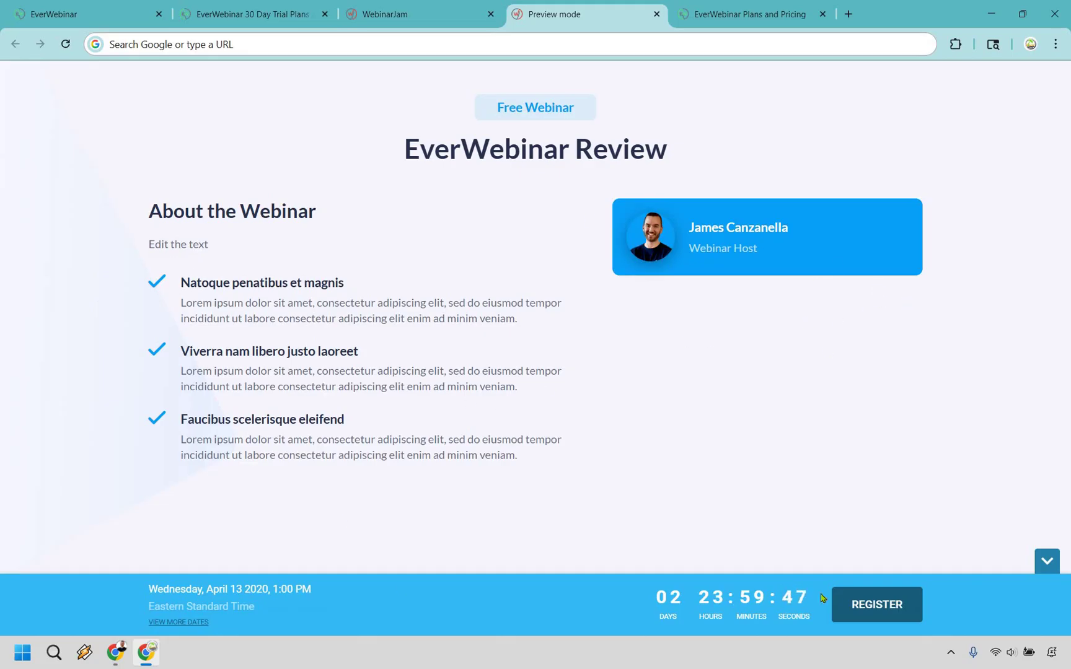
{"action": "mouse_move", "coordinate": [707, 601]}
{"action": "triple_click", "coordinate": [696, 147]}
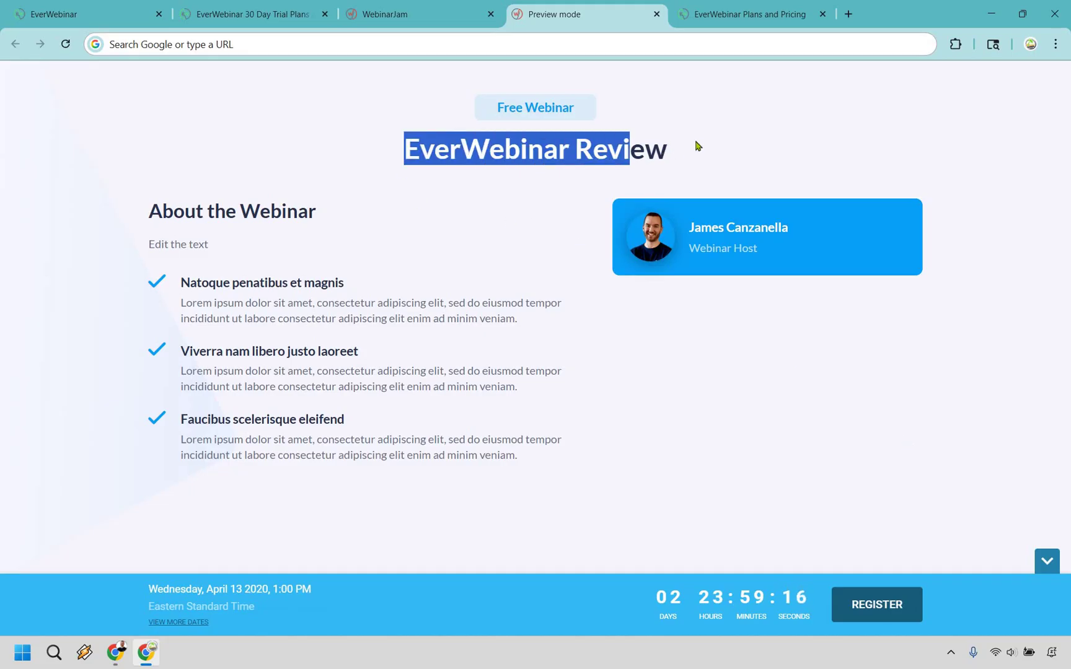
{"action": "left_click", "coordinate": [490, 335]}
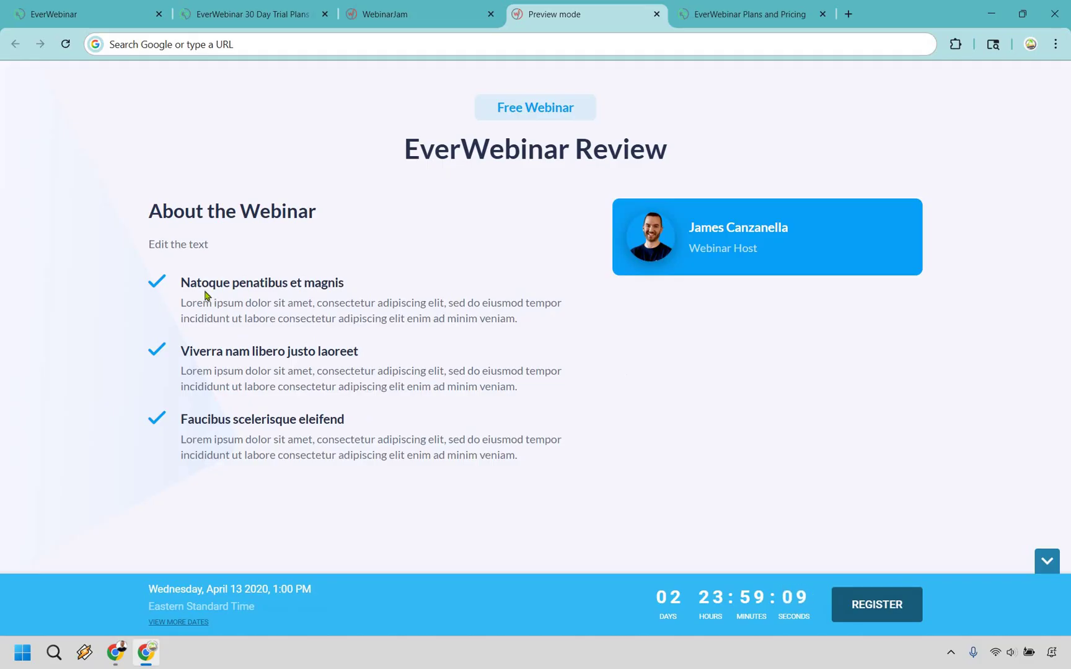
{"action": "left_click_drag", "start_coordinate": [202, 290], "coordinate": [181, 282]}
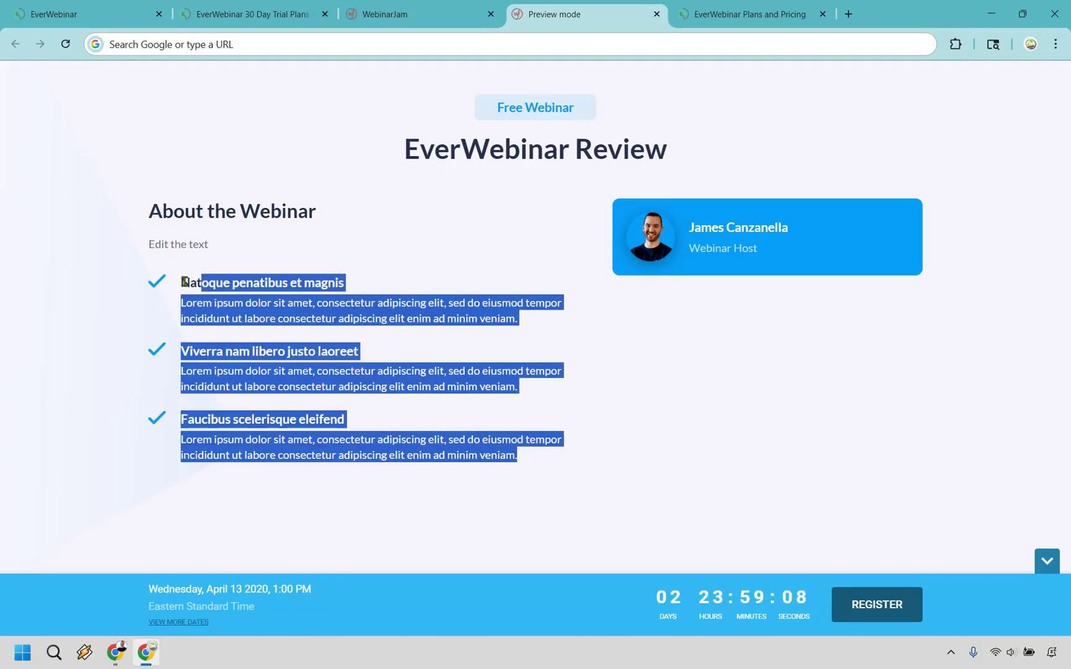
{"action": "left_click", "coordinate": [734, 354]}
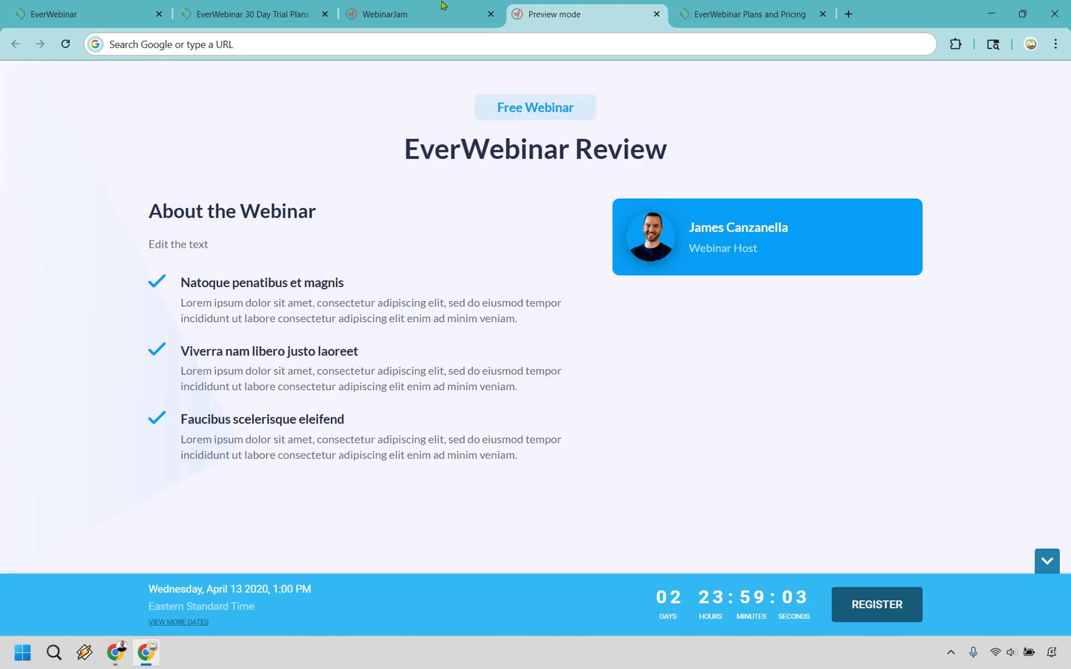
{"action": "key", "text": "ctrl+w"}
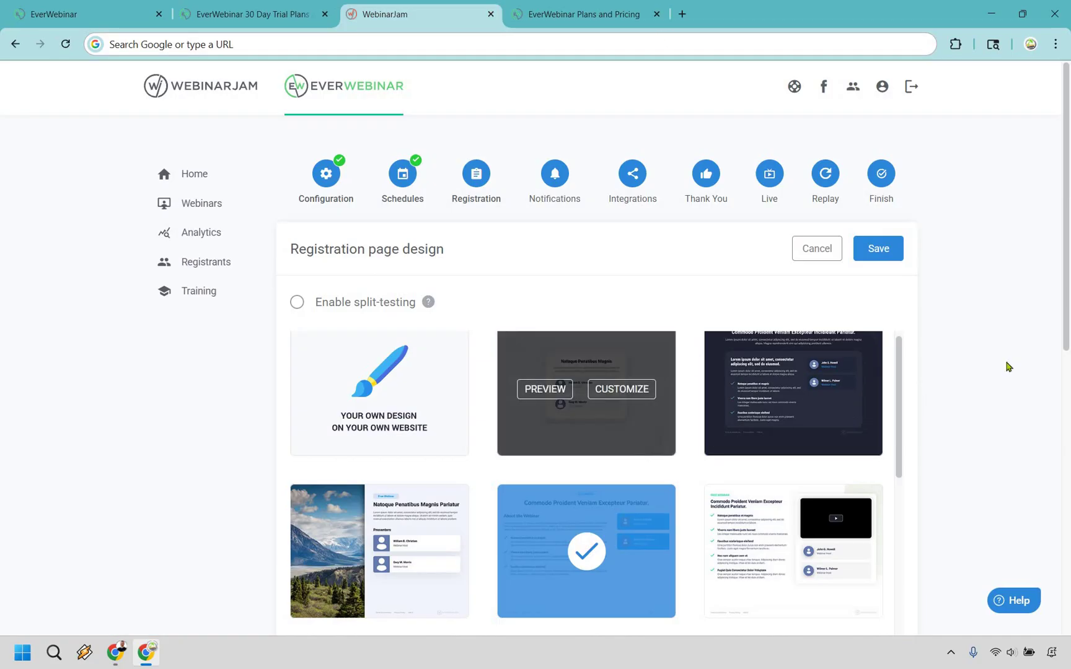
Save Template 21 as the design and bring up the first name and email form fields
{"action": "scroll", "coordinate": [1066, 322], "scroll_direction": "down", "scroll_amount": 5}
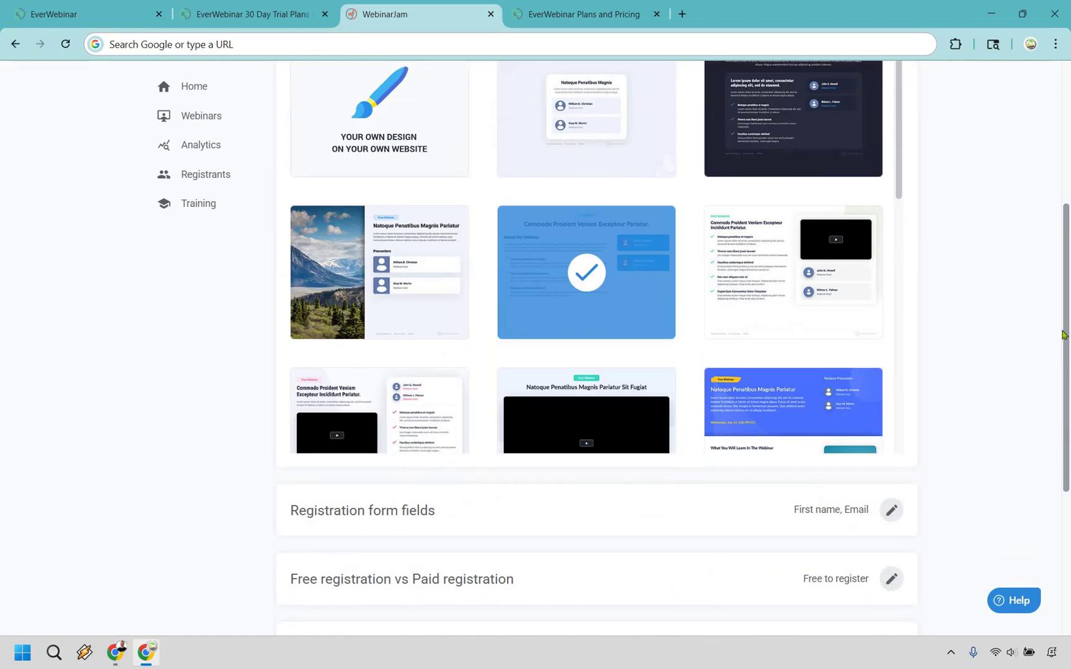
{"action": "scroll", "coordinate": [1060, 323], "scroll_direction": "up", "scroll_amount": 5}
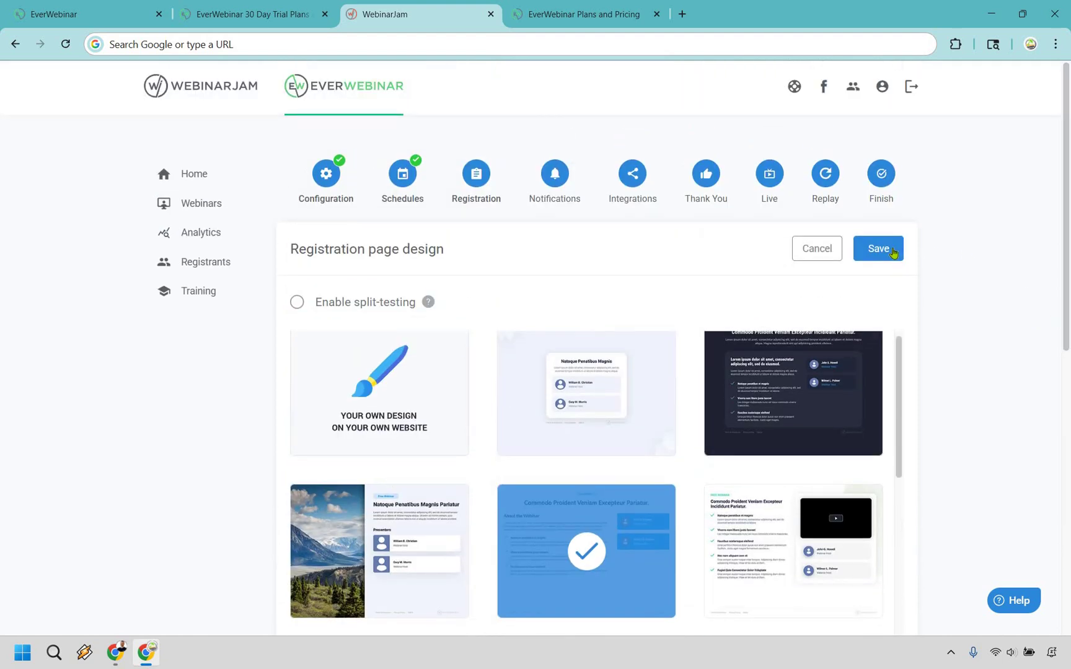
{"action": "left_click", "coordinate": [893, 252]}
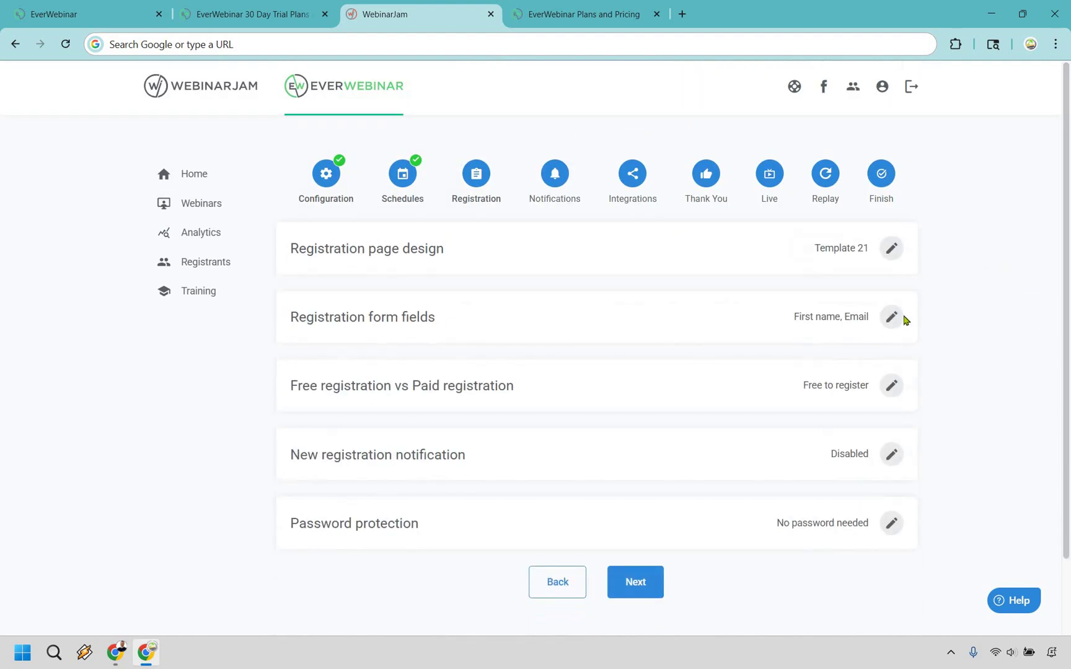
{"action": "left_click", "coordinate": [892, 318]}
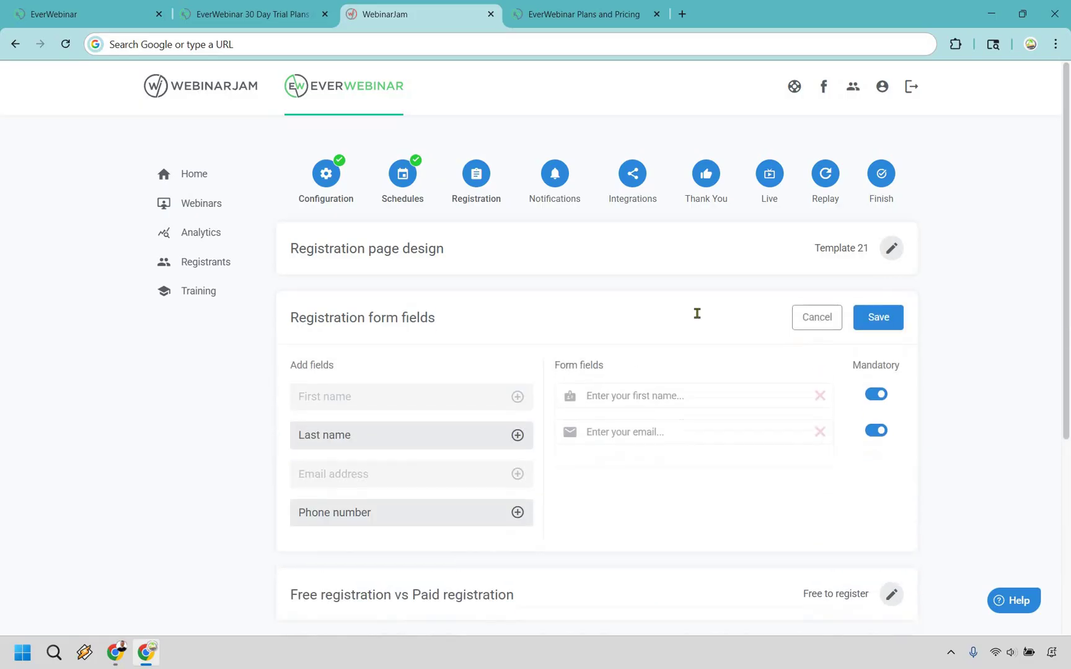
{"action": "scroll", "coordinate": [1046, 318], "scroll_direction": "down", "scroll_amount": 1}
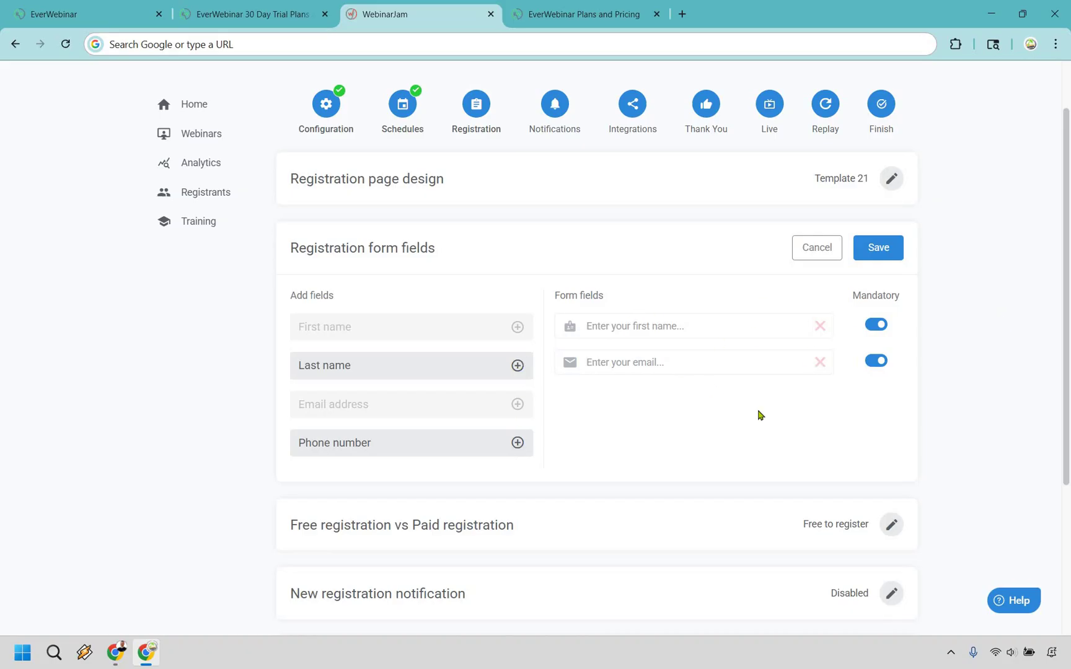
Keep registration free and save that panel
{"action": "scroll", "coordinate": [896, 392], "scroll_direction": "down", "scroll_amount": 2}
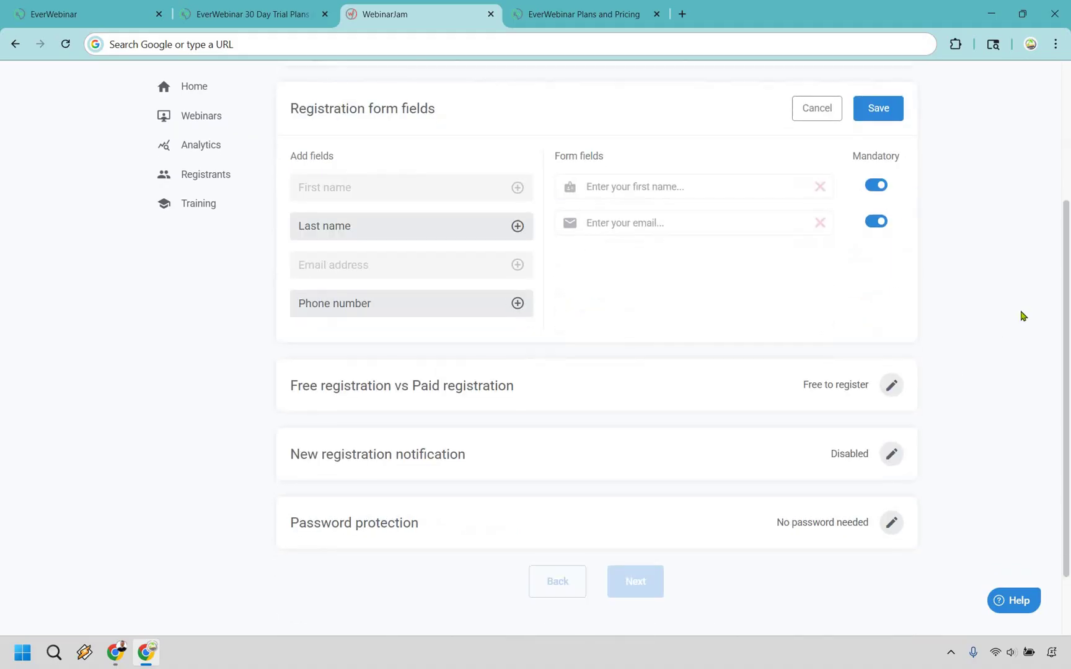
{"action": "scroll", "coordinate": [1033, 268], "scroll_direction": "down", "scroll_amount": 3}
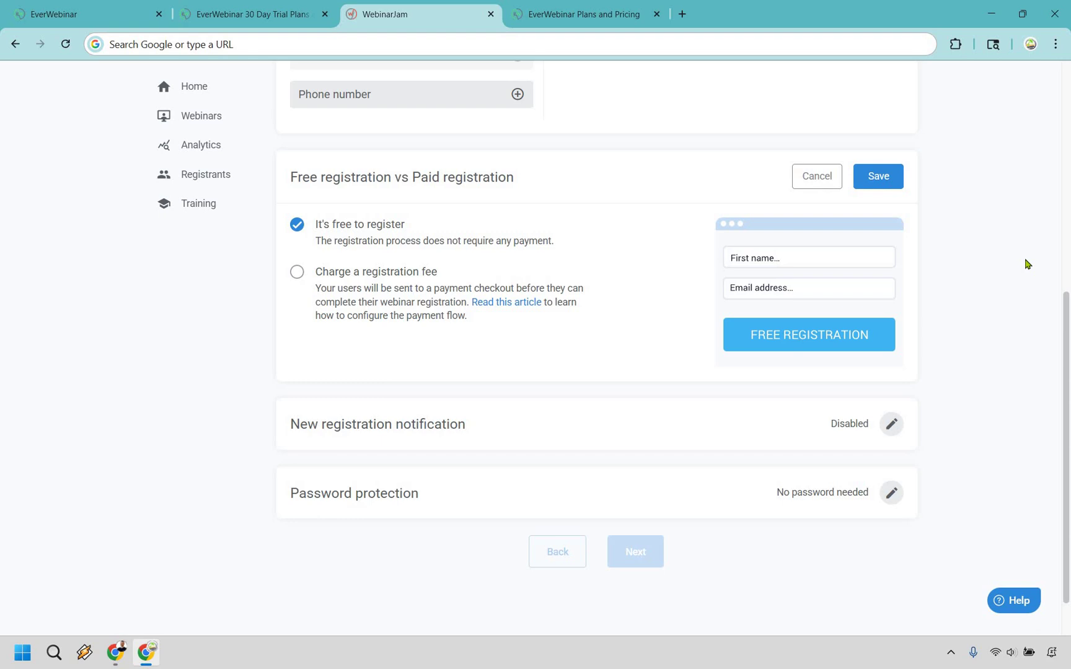
{"action": "left_click", "coordinate": [883, 174]}
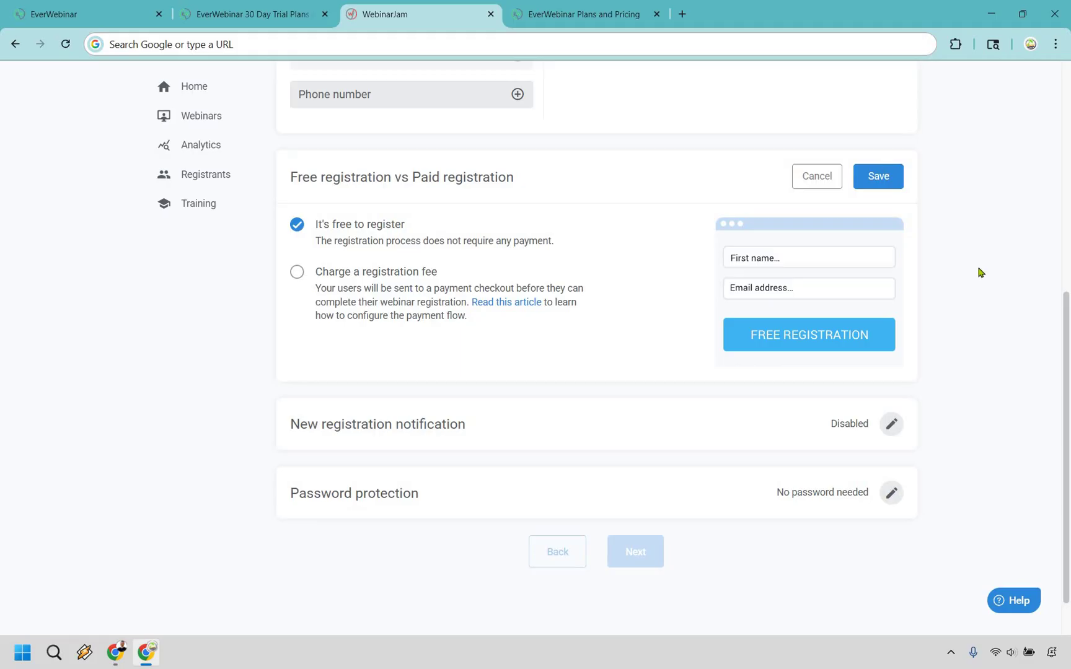
Save new-registration notifications as No notification
{"action": "left_click", "coordinate": [893, 367]}
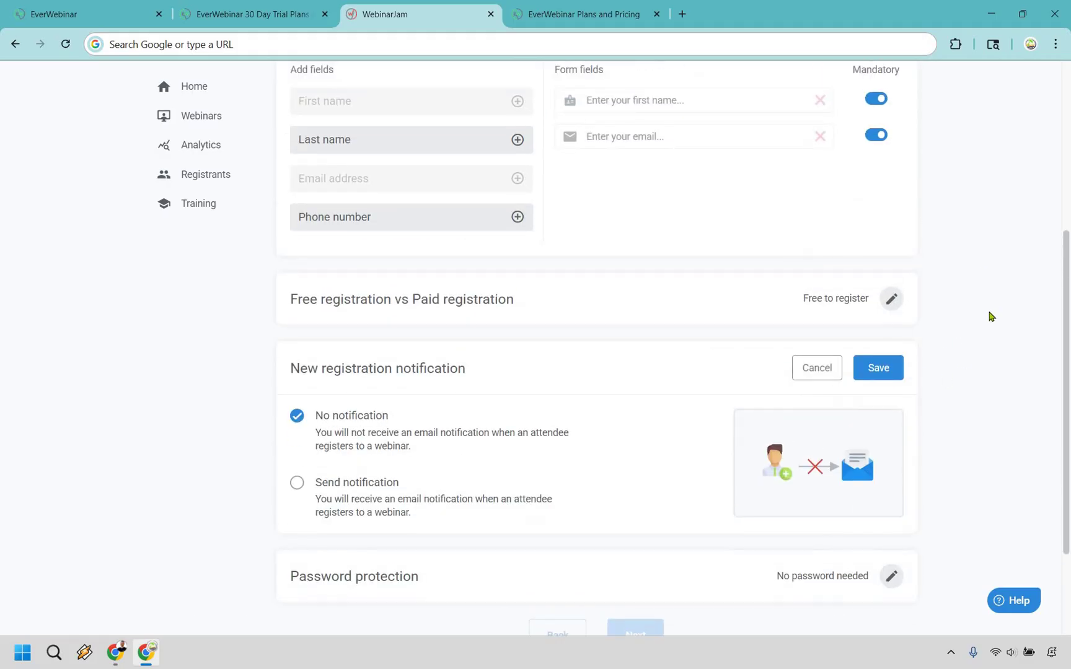
{"action": "scroll", "coordinate": [620, 366], "scroll_direction": "down", "scroll_amount": 1}
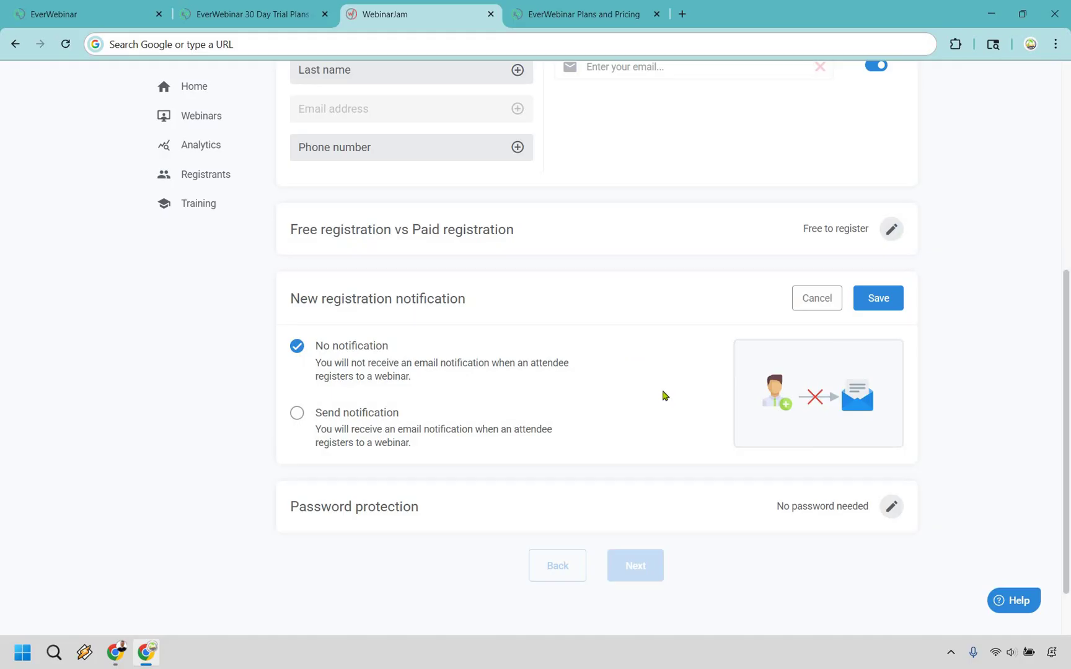
{"action": "left_click", "coordinate": [880, 300]}
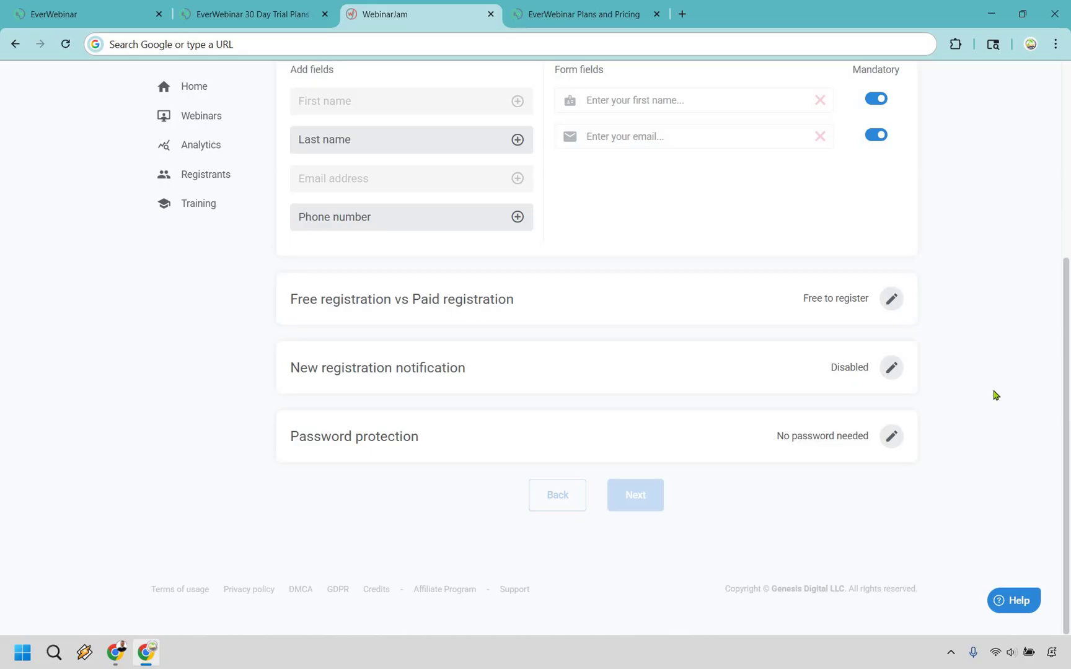
{"action": "scroll", "coordinate": [882, 323], "scroll_direction": "up", "scroll_amount": 5}
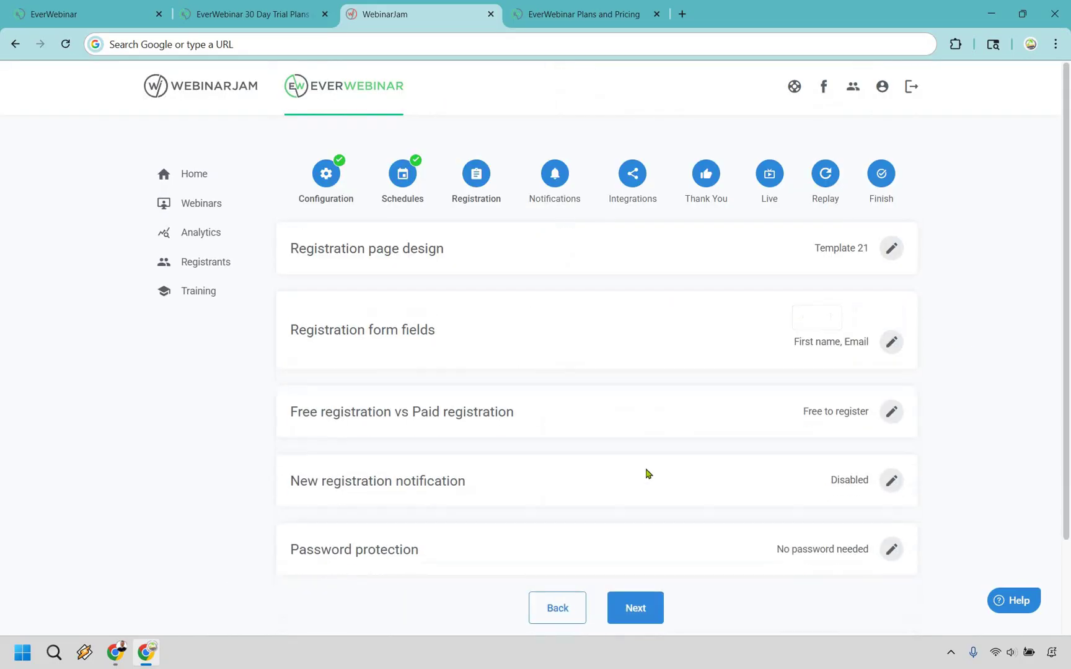
{"action": "scroll", "coordinate": [937, 443], "scroll_direction": "down", "scroll_amount": 2}
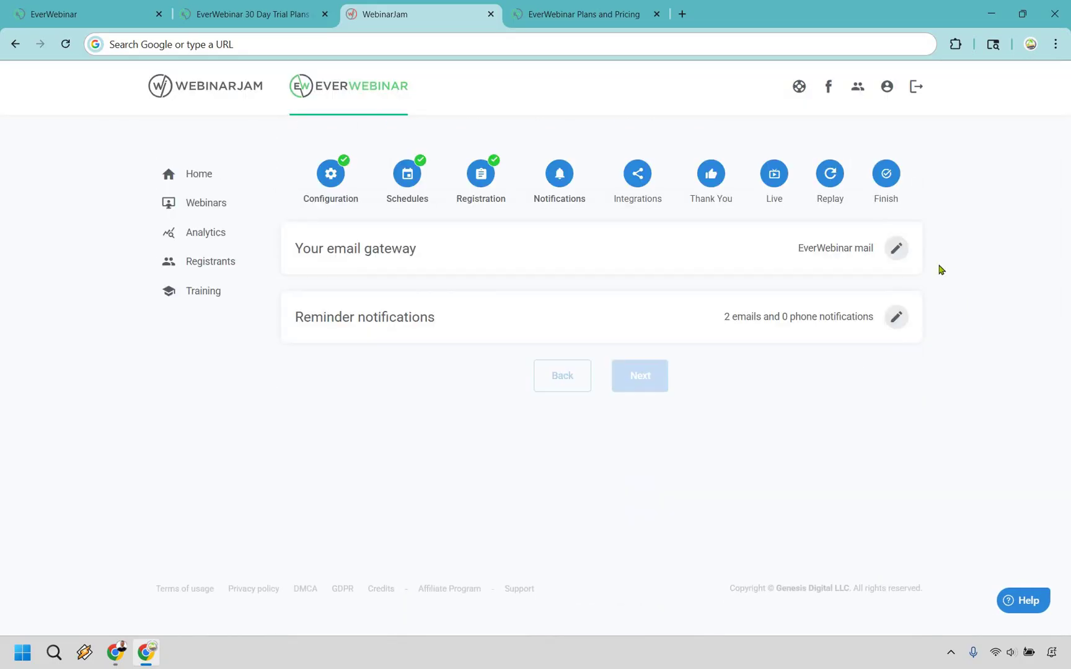
Keep EverWebinar mail as the email gateway and open the reminder notification emails
{"action": "left_click", "coordinate": [894, 249]}
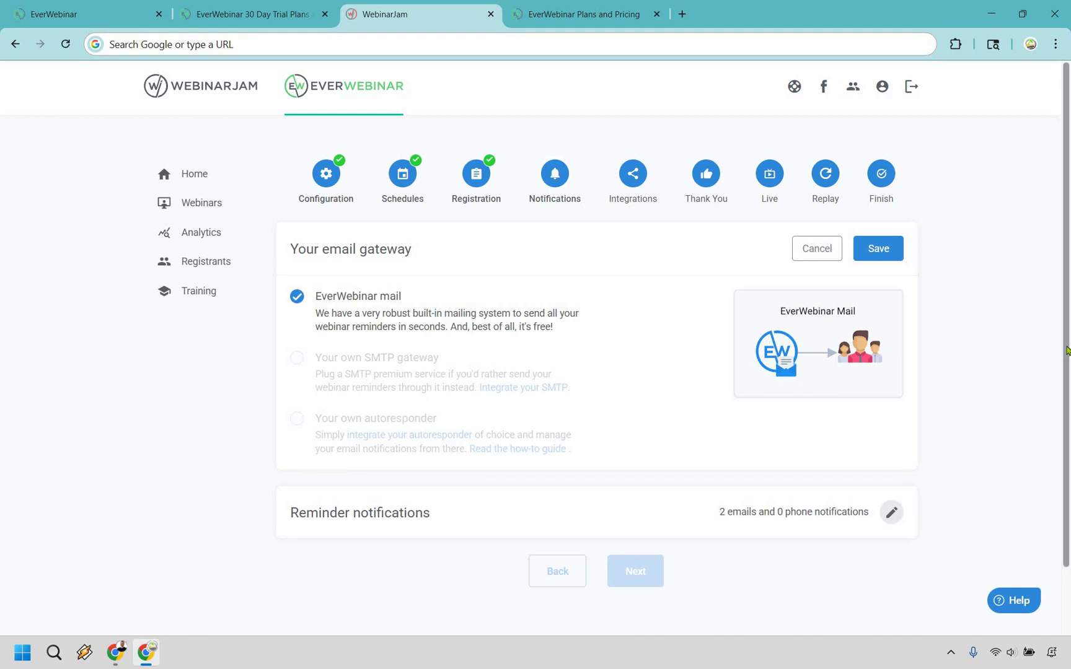
{"action": "left_click", "coordinate": [888, 250]}
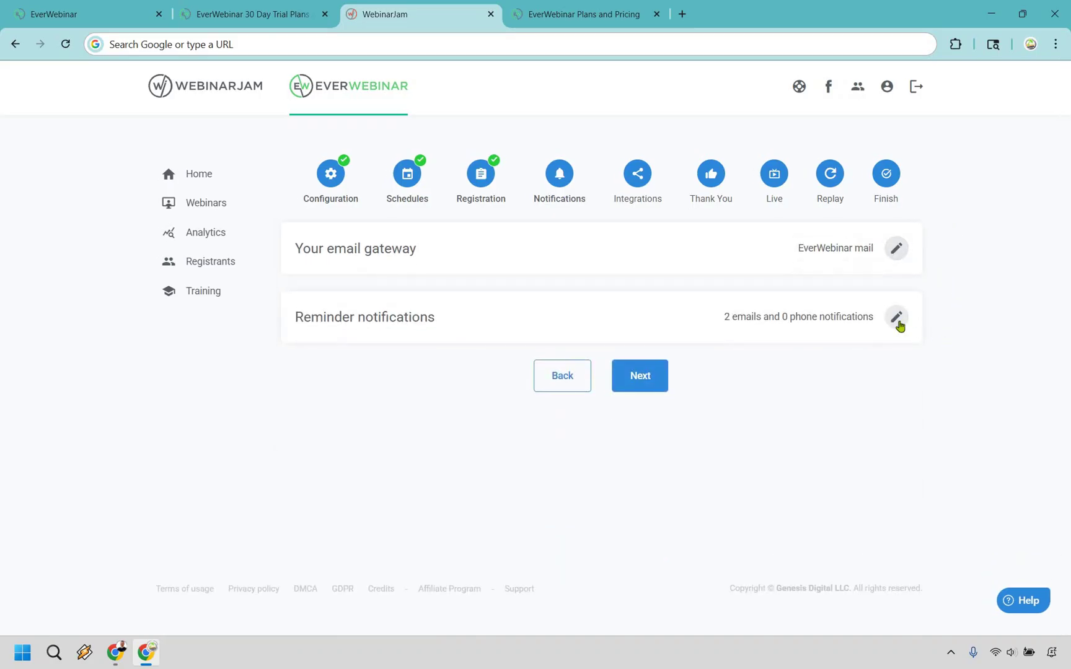
{"action": "left_click", "coordinate": [896, 318]}
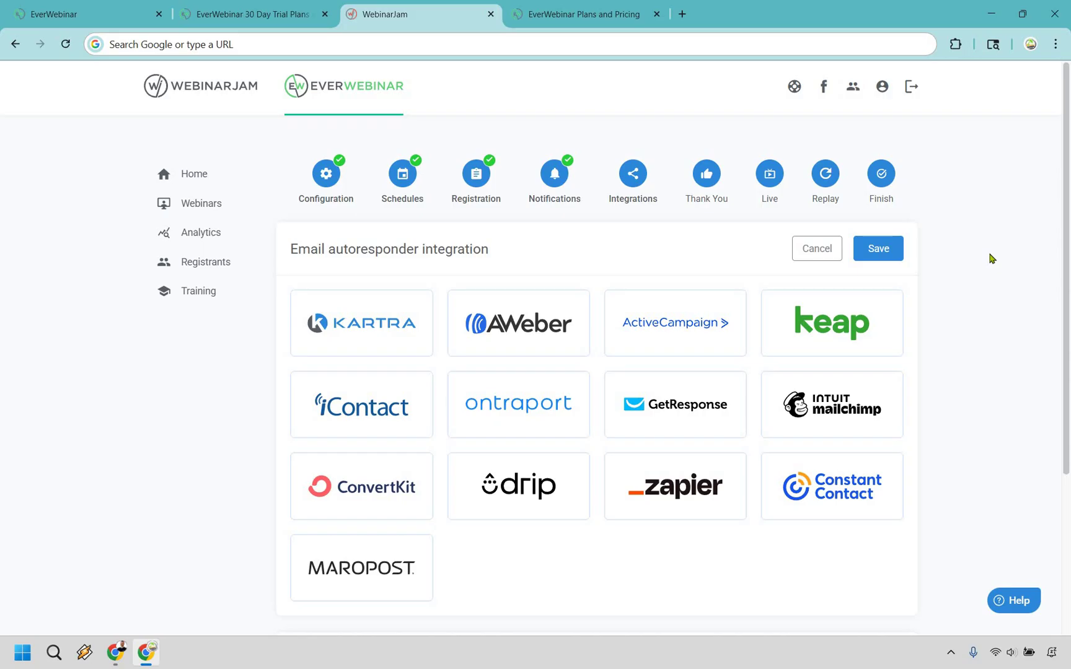
Select the Kartra integration and save 'I don't use any 3rd party tracking'
{"action": "left_click", "coordinate": [313, 324]}
{"action": "scroll", "coordinate": [997, 337], "scroll_direction": "down", "scroll_amount": 2}
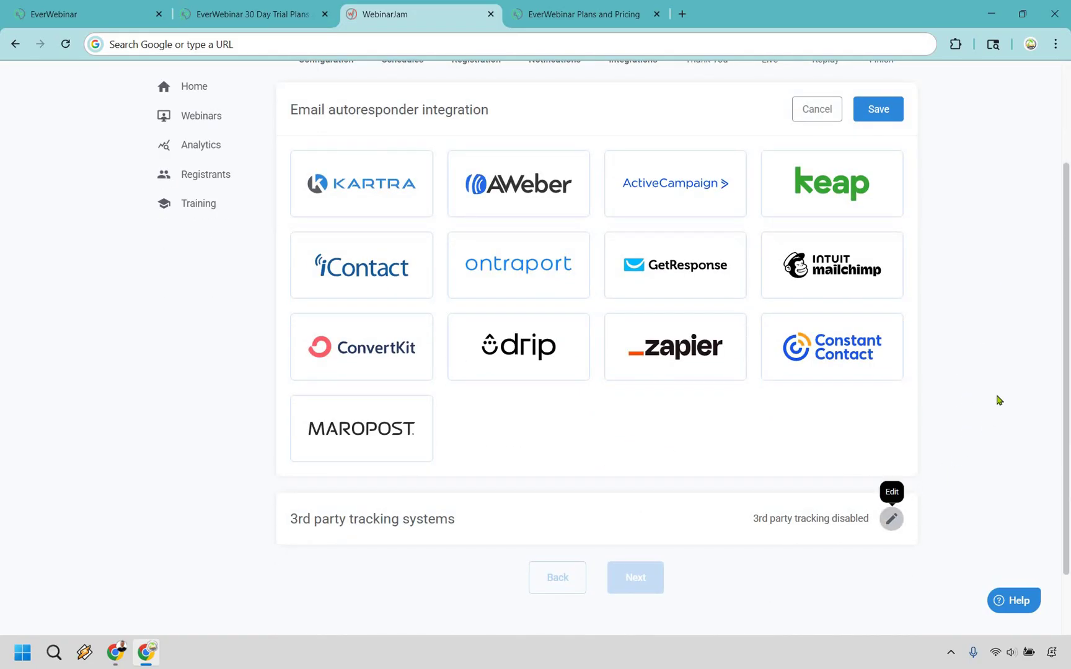
{"action": "left_click", "coordinate": [891, 518]}
{"action": "scroll", "coordinate": [999, 363], "scroll_direction": "down", "scroll_amount": 4}
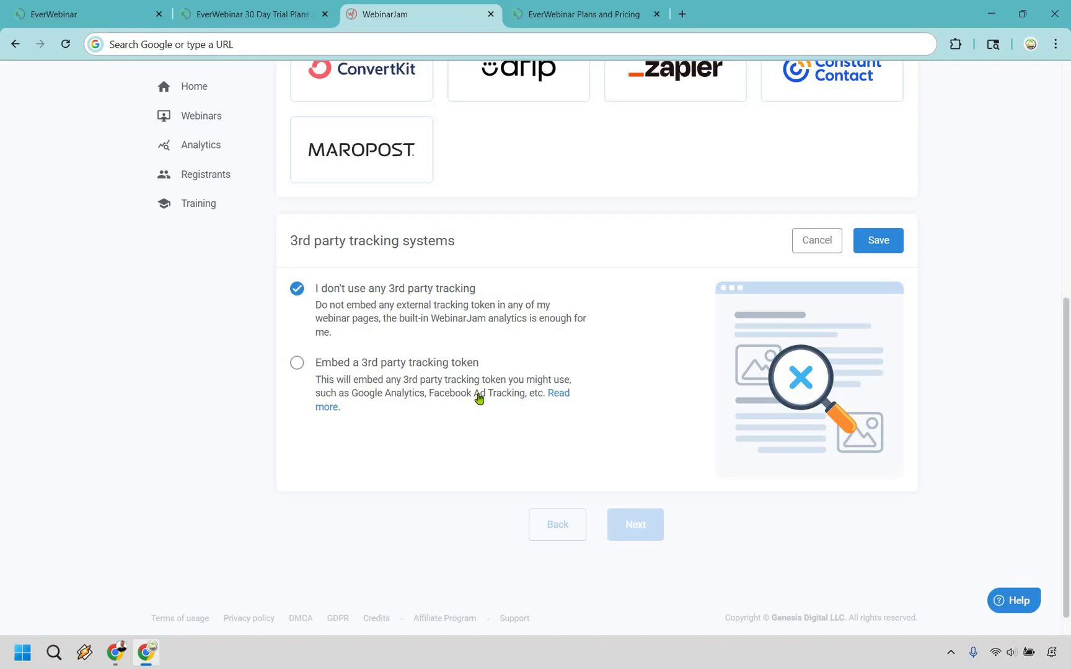
{"action": "left_click", "coordinate": [883, 241]}
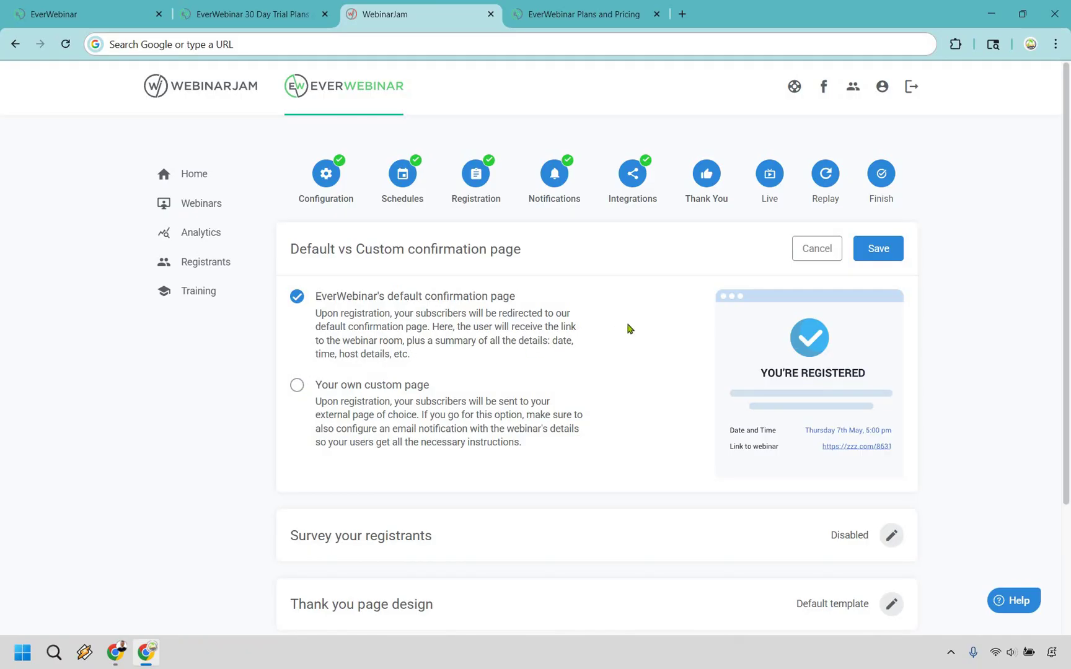
Save the default confirmation page as the Thank You page choice
{"action": "scroll", "coordinate": [614, 316], "scroll_direction": "down", "scroll_amount": 3}
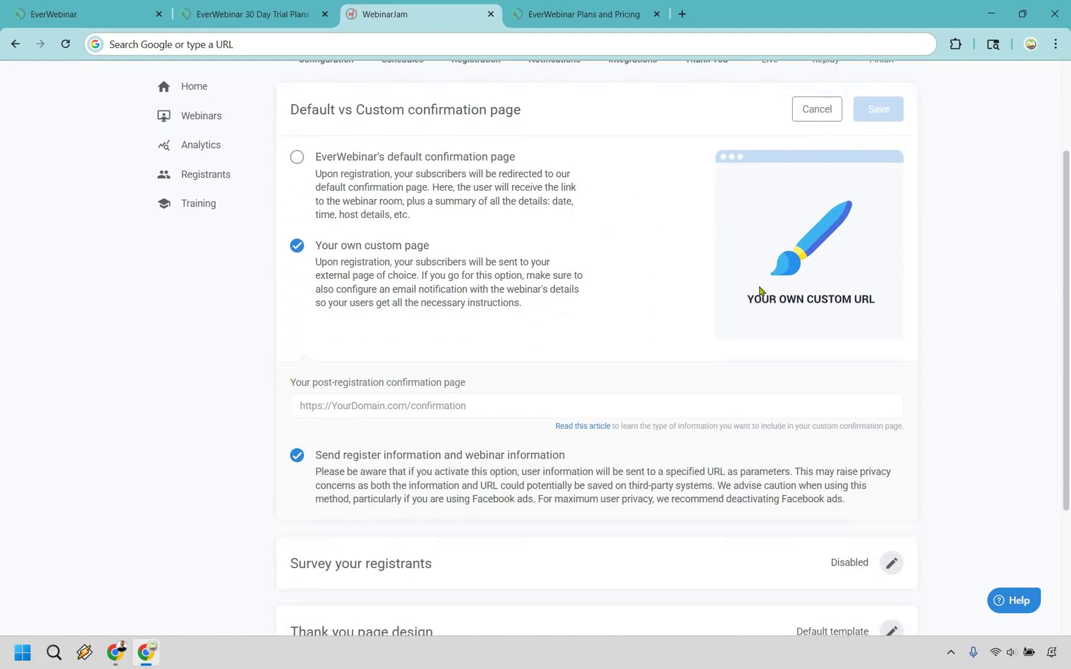
{"action": "scroll", "coordinate": [296, 307], "scroll_direction": "up", "scroll_amount": 3}
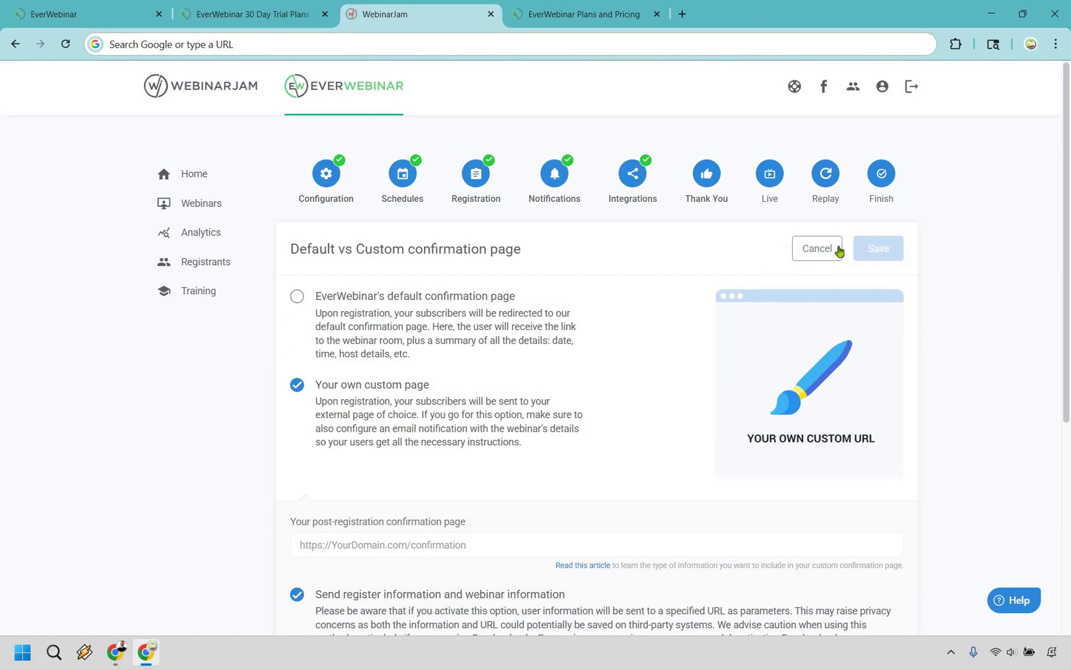
{"action": "left_click", "coordinate": [839, 249]}
{"action": "left_click", "coordinate": [874, 250]}
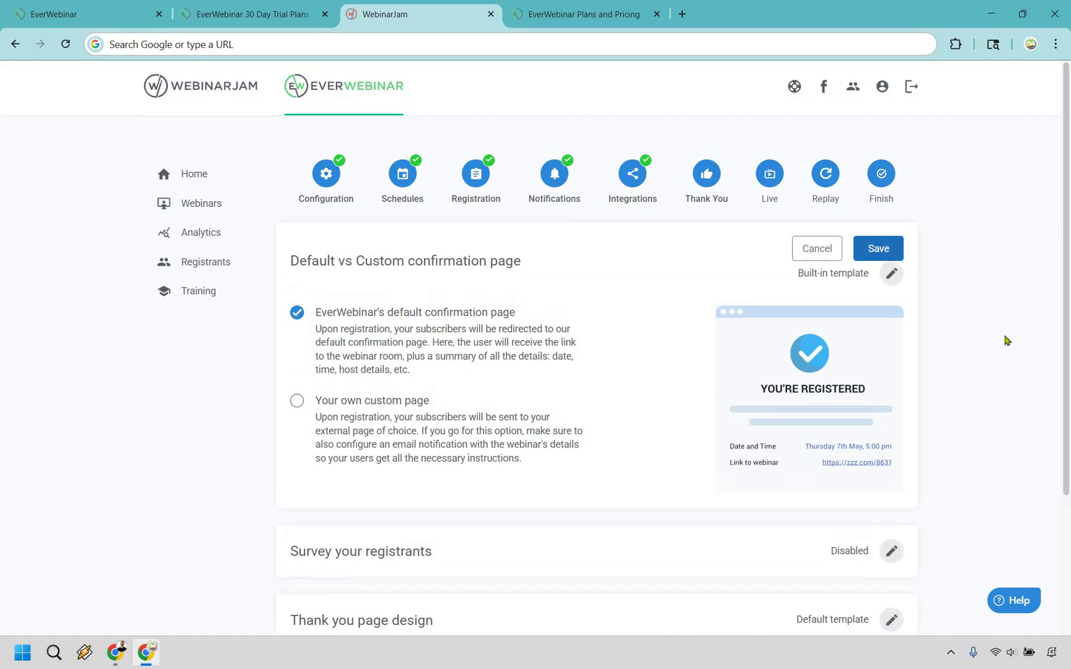
Try a registrant survey with a single-answer poll, then discard it, leaving surveys disabled
{"action": "left_click", "coordinate": [897, 317]}
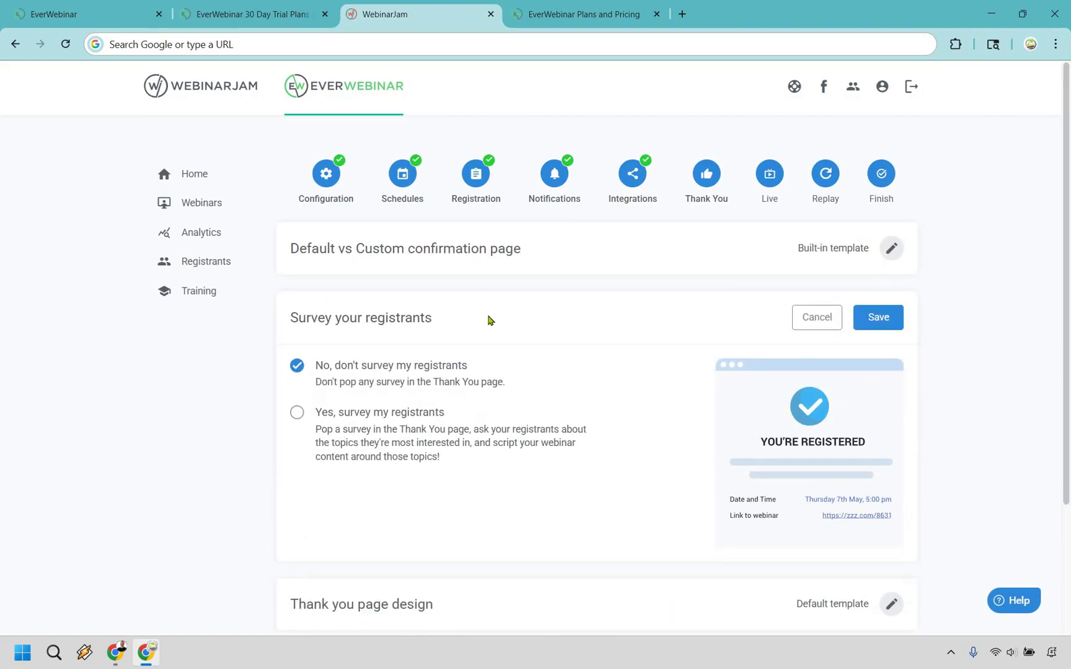
{"action": "left_click", "coordinate": [297, 414]}
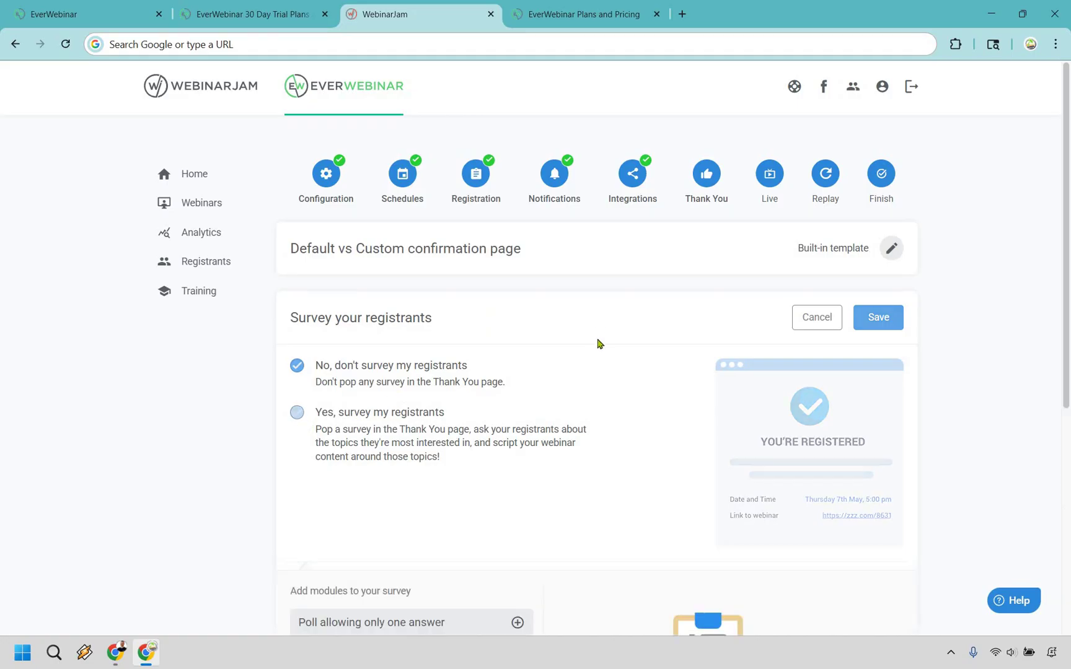
{"action": "scroll", "coordinate": [356, 330], "scroll_direction": "down", "scroll_amount": 5}
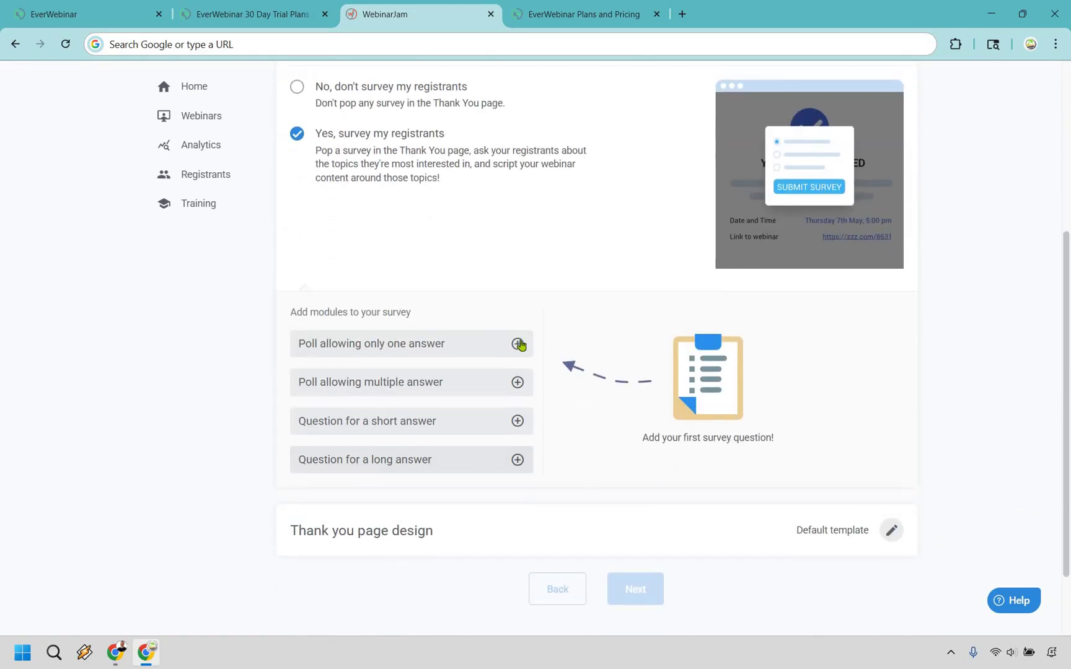
{"action": "left_click", "coordinate": [520, 345]}
{"action": "scroll", "coordinate": [619, 297], "scroll_direction": "down", "scroll_amount": 2}
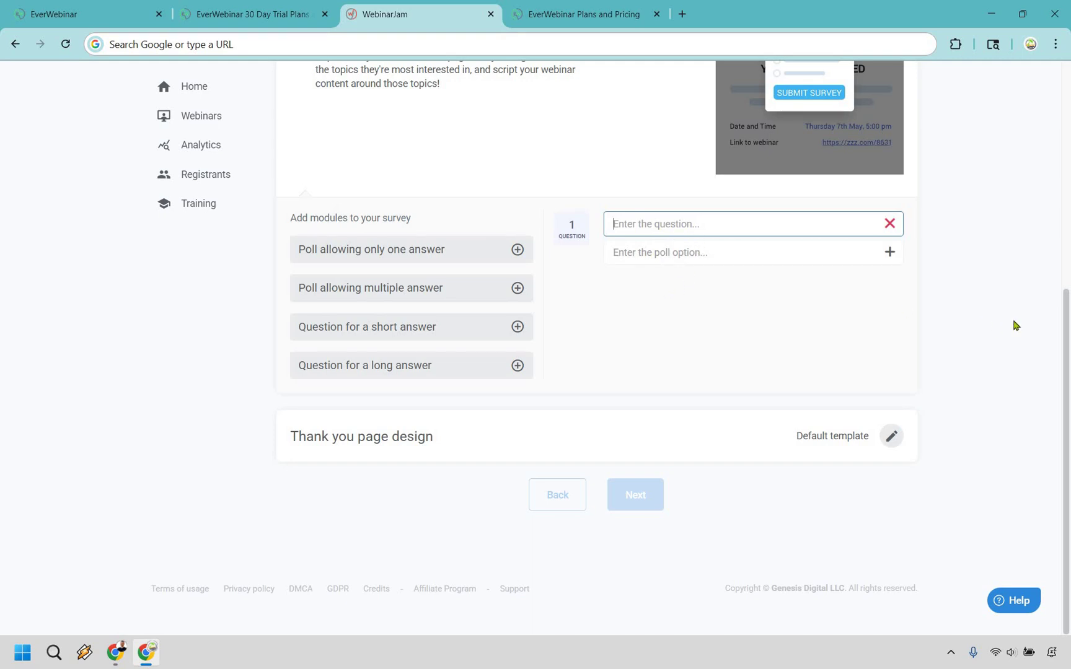
{"action": "scroll", "coordinate": [837, 182], "scroll_direction": "up", "scroll_amount": 3}
{"action": "left_click", "coordinate": [837, 154]}
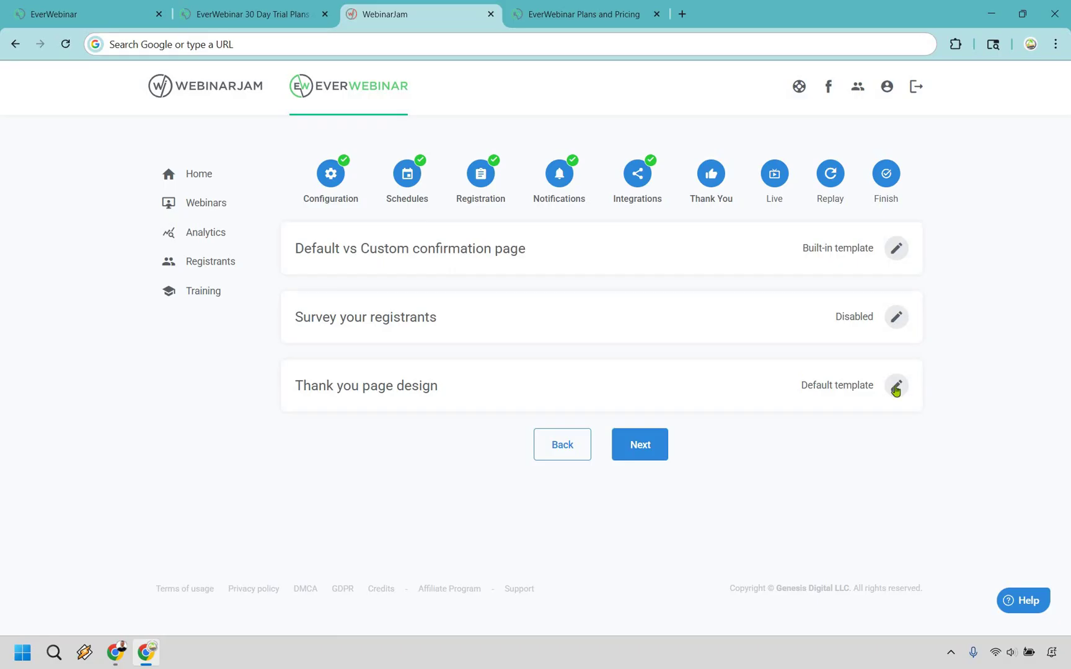
Browse the thank-you page design templates and preview one before closing the preview
{"action": "left_click", "coordinate": [897, 384]}
{"action": "scroll", "coordinate": [796, 310], "scroll_direction": "down", "scroll_amount": 4}
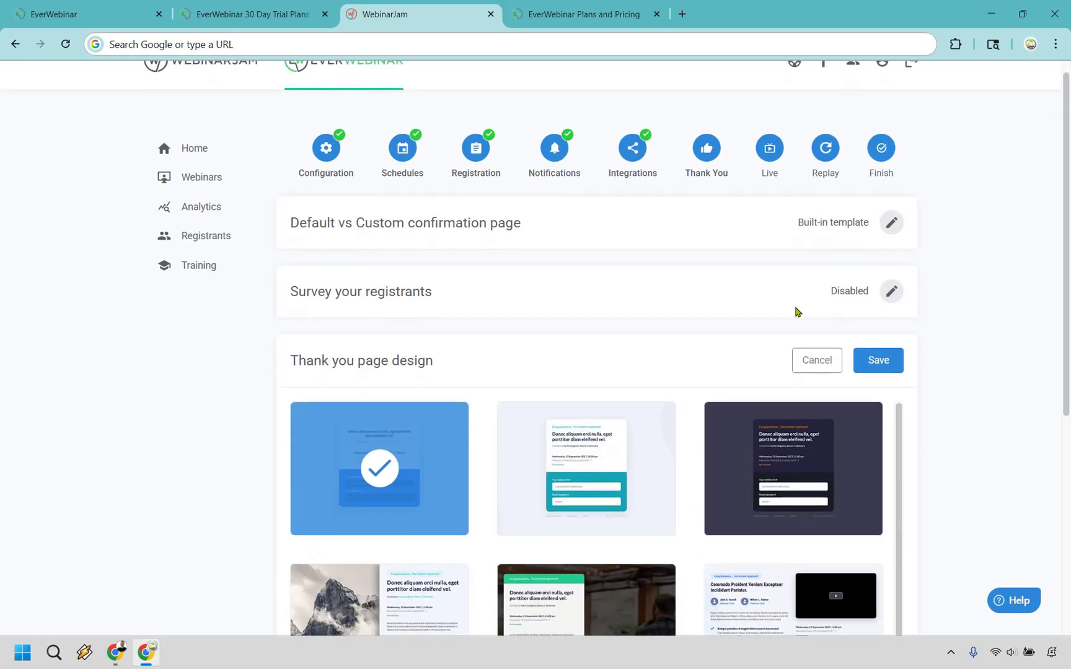
{"action": "scroll", "coordinate": [791, 310], "scroll_direction": "down", "scroll_amount": 5}
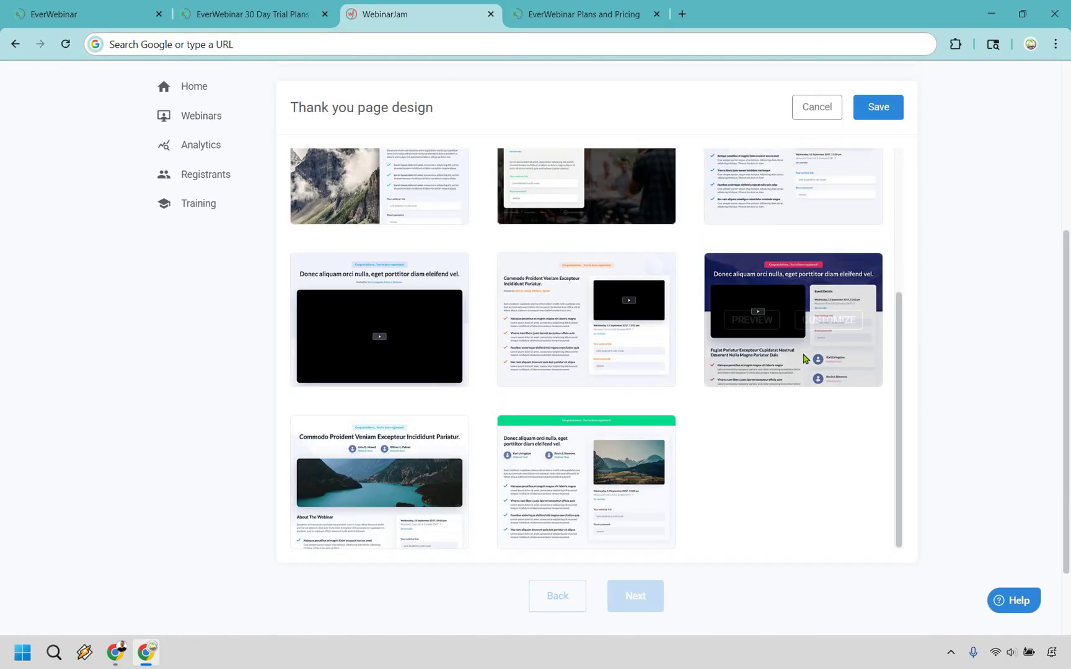
{"action": "scroll", "coordinate": [804, 359], "scroll_direction": "up", "scroll_amount": 5}
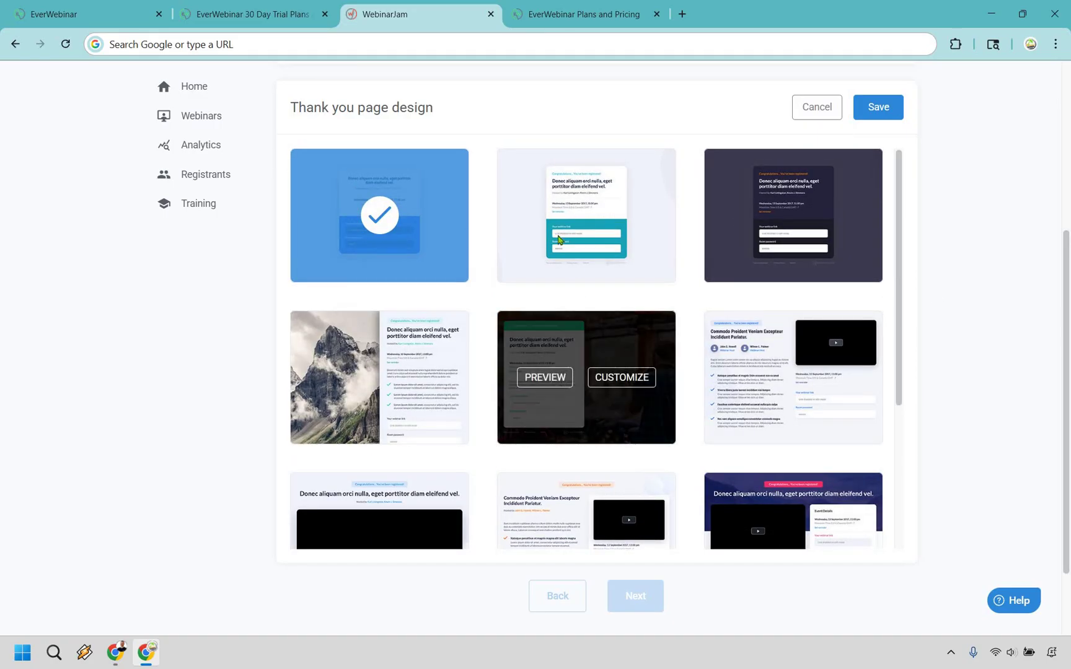
{"action": "mouse_move", "coordinate": [344, 216]}
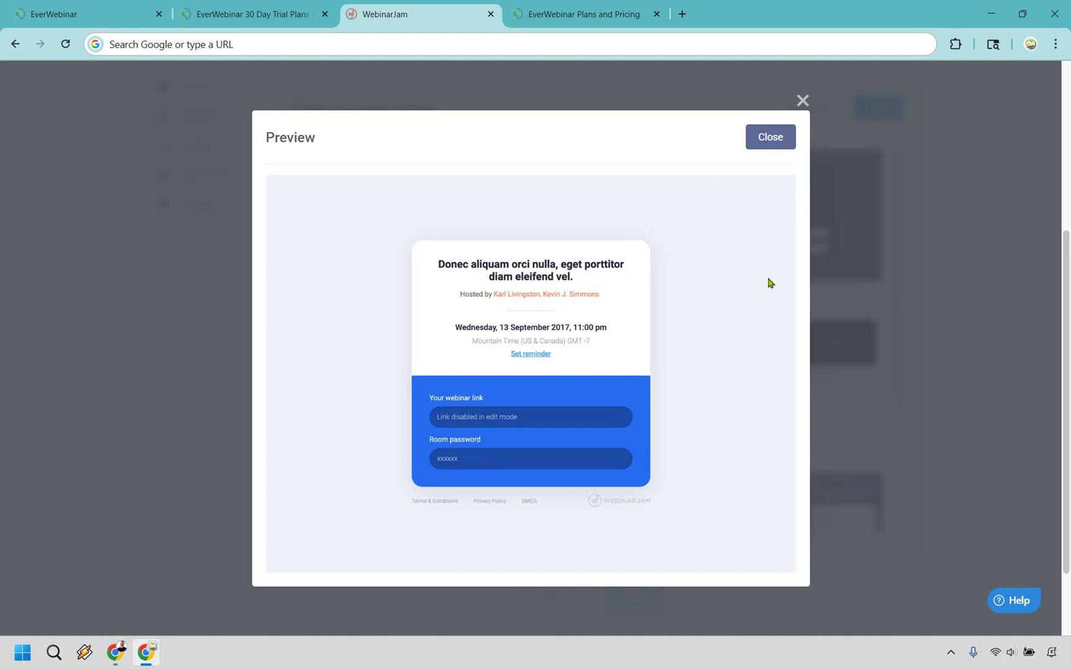
{"action": "left_click", "coordinate": [819, 230]}
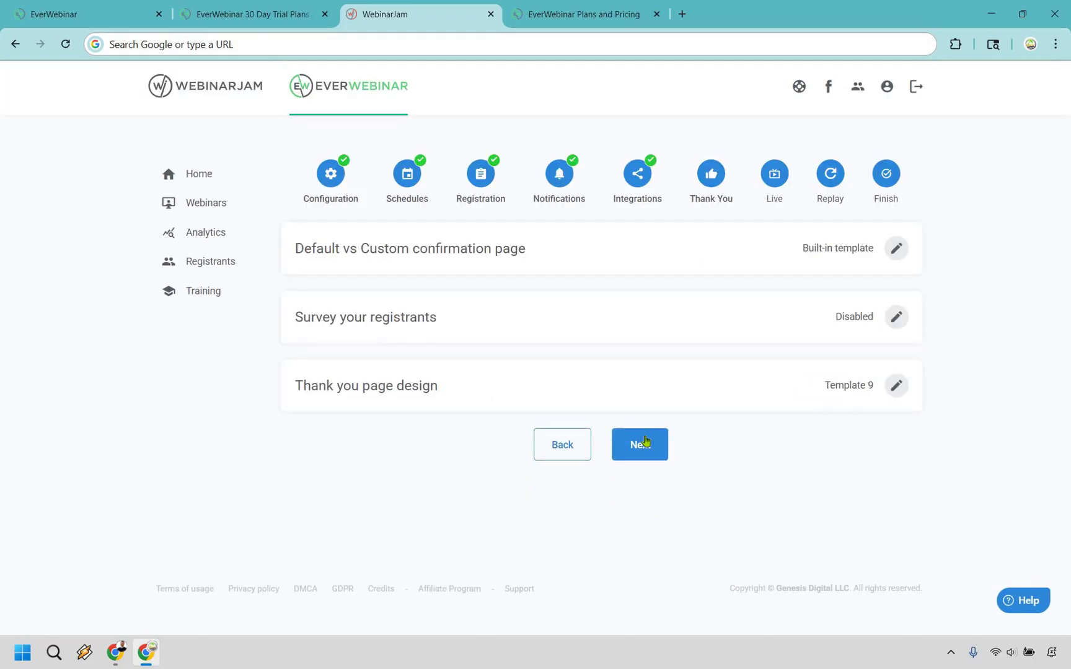
Continue to the Live step and save webinar video autoplay as Disabled
{"action": "left_click", "coordinate": [645, 443]}
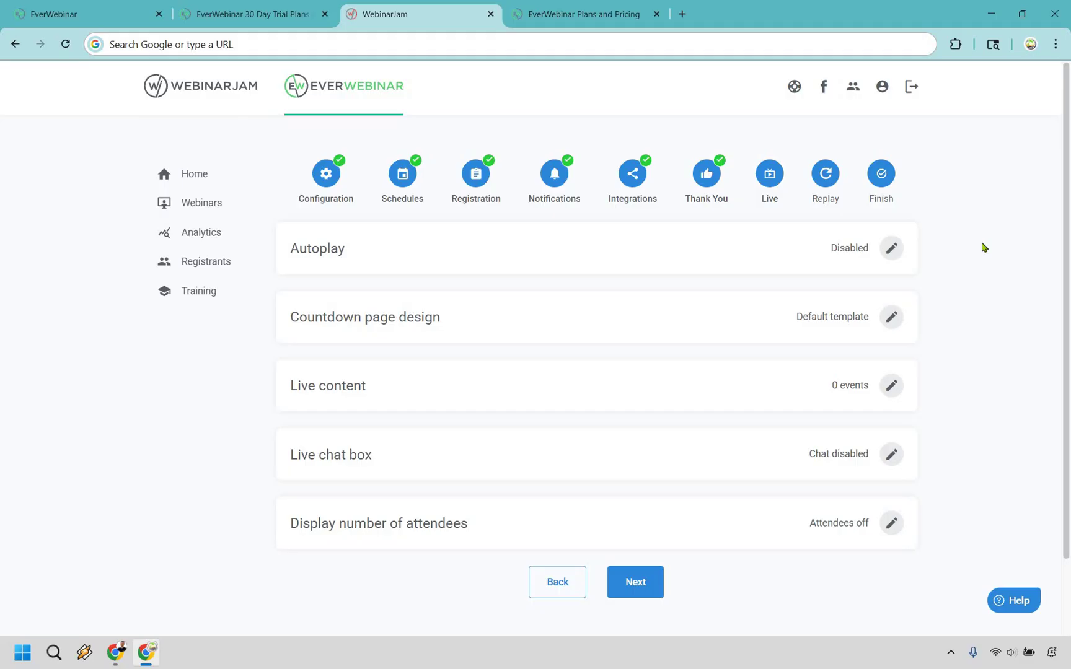
{"action": "left_click", "coordinate": [891, 250]}
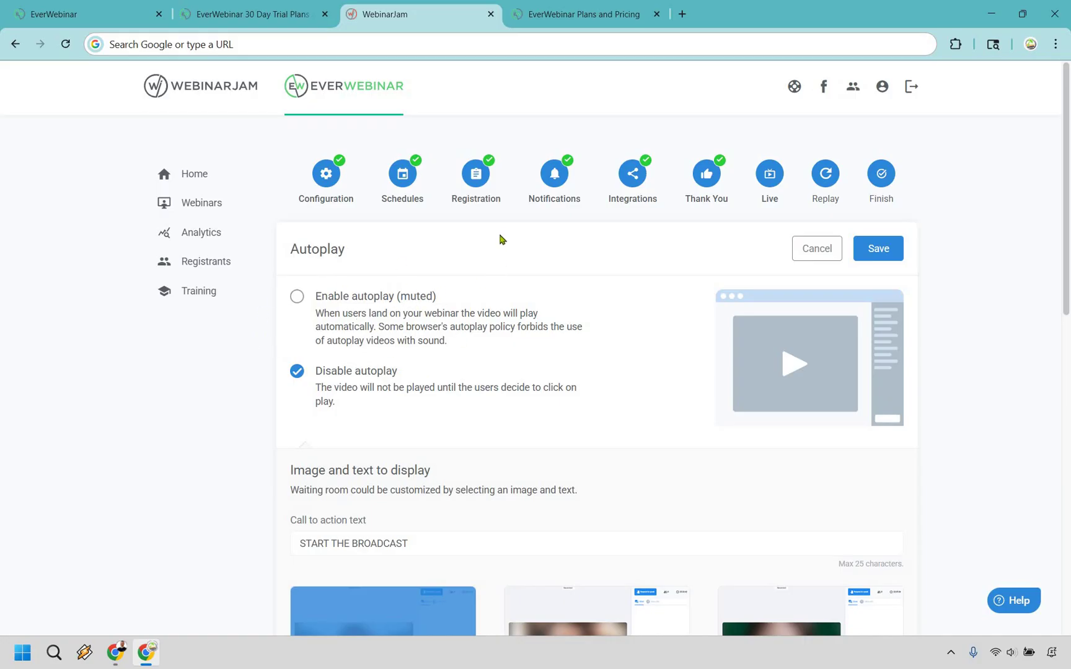
{"action": "scroll", "coordinate": [503, 232], "scroll_direction": "down", "scroll_amount": 5}
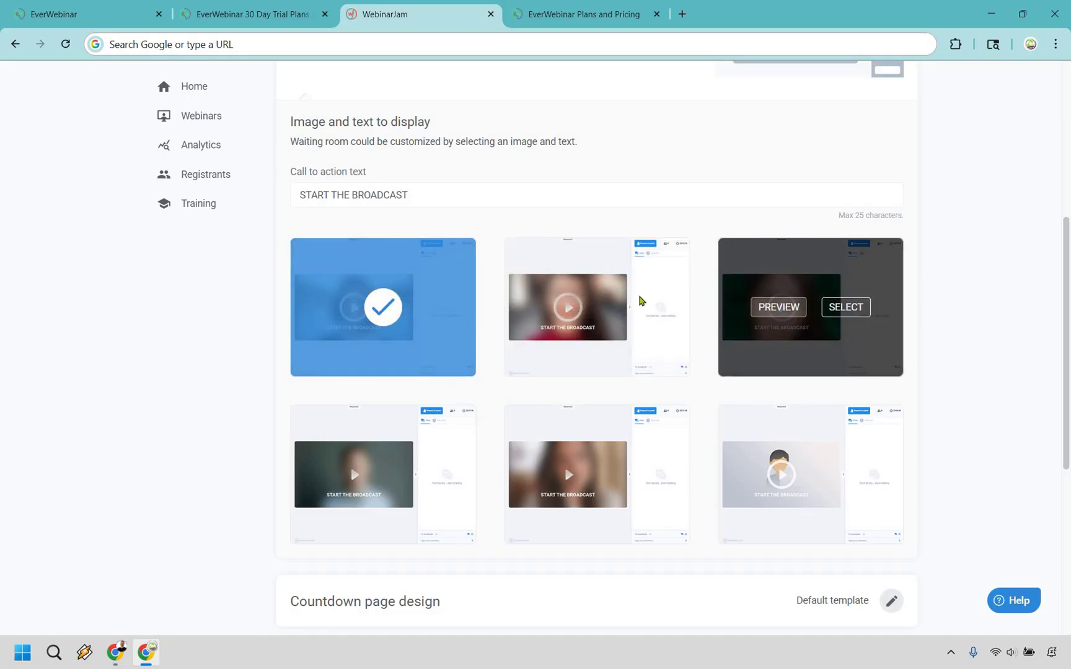
{"action": "scroll", "coordinate": [799, 279], "scroll_direction": "down", "scroll_amount": 3}
{"action": "scroll", "coordinate": [882, 256], "scroll_direction": "up", "scroll_amount": 8}
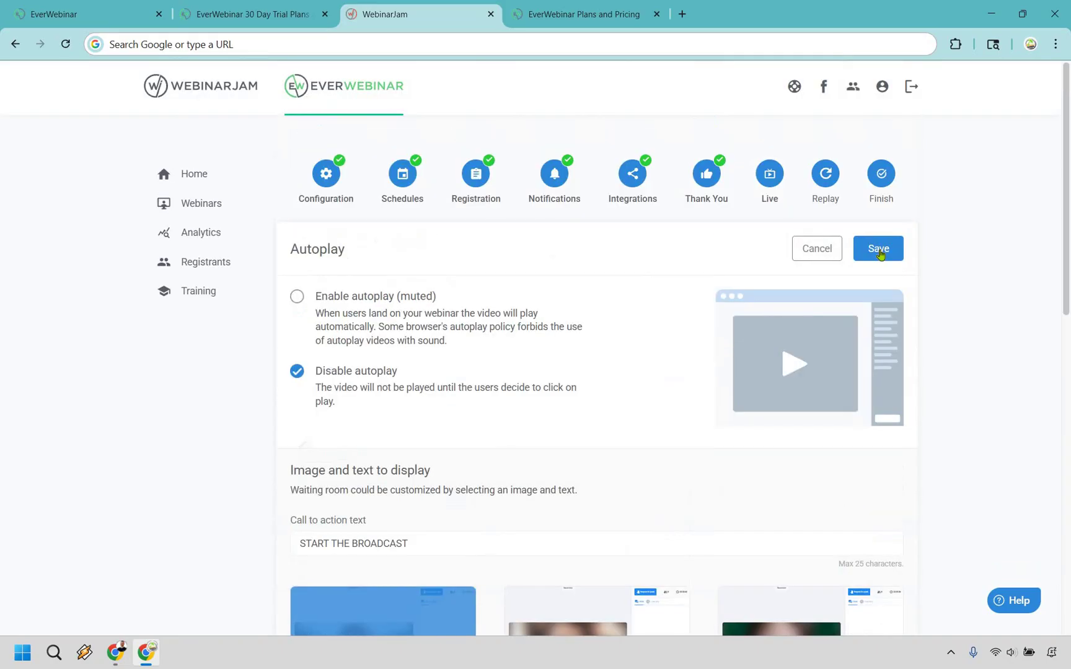
{"action": "left_click", "coordinate": [879, 248]}
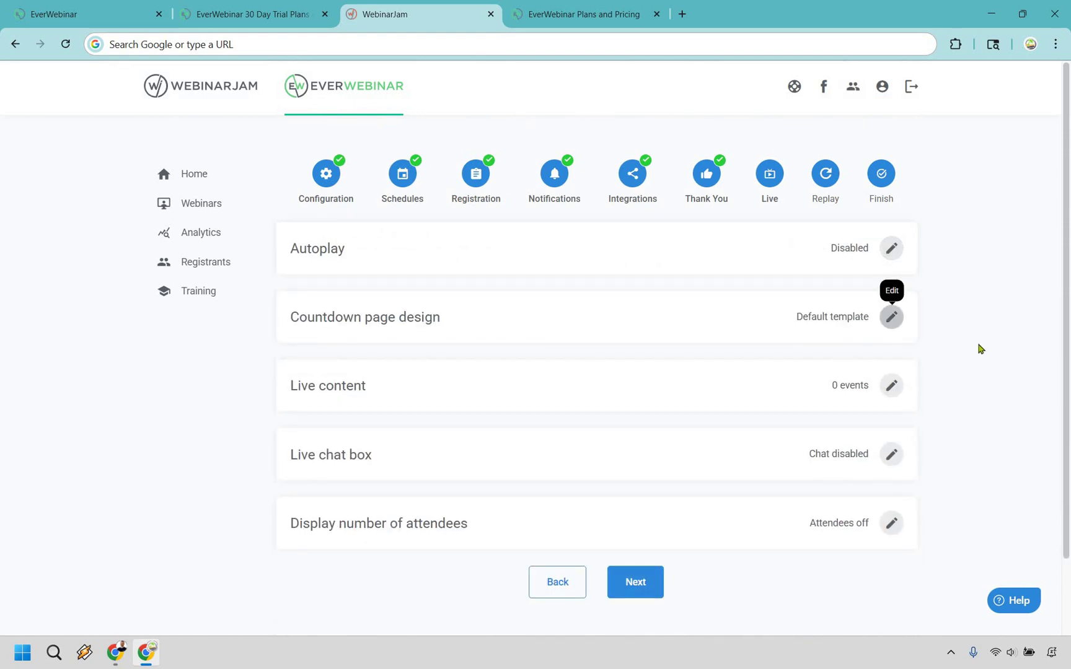
Browse the countdown page designs and preview one template before closing the preview
{"action": "left_click", "coordinate": [891, 315]}
{"action": "scroll", "coordinate": [981, 347], "scroll_direction": "down", "scroll_amount": 3}
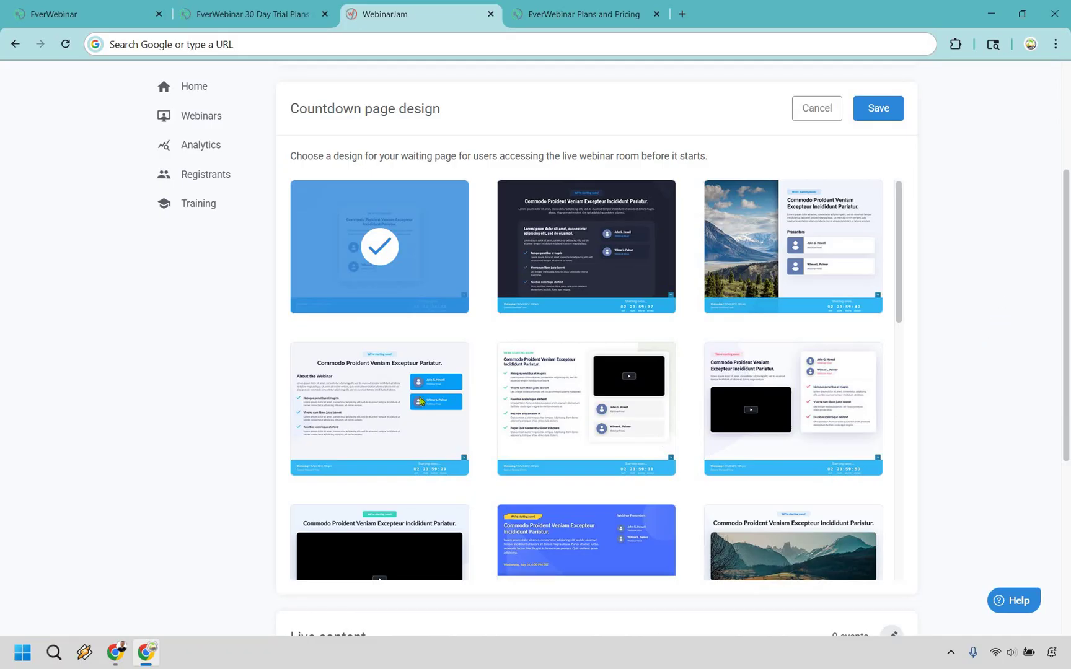
{"action": "mouse_move", "coordinate": [759, 308]}
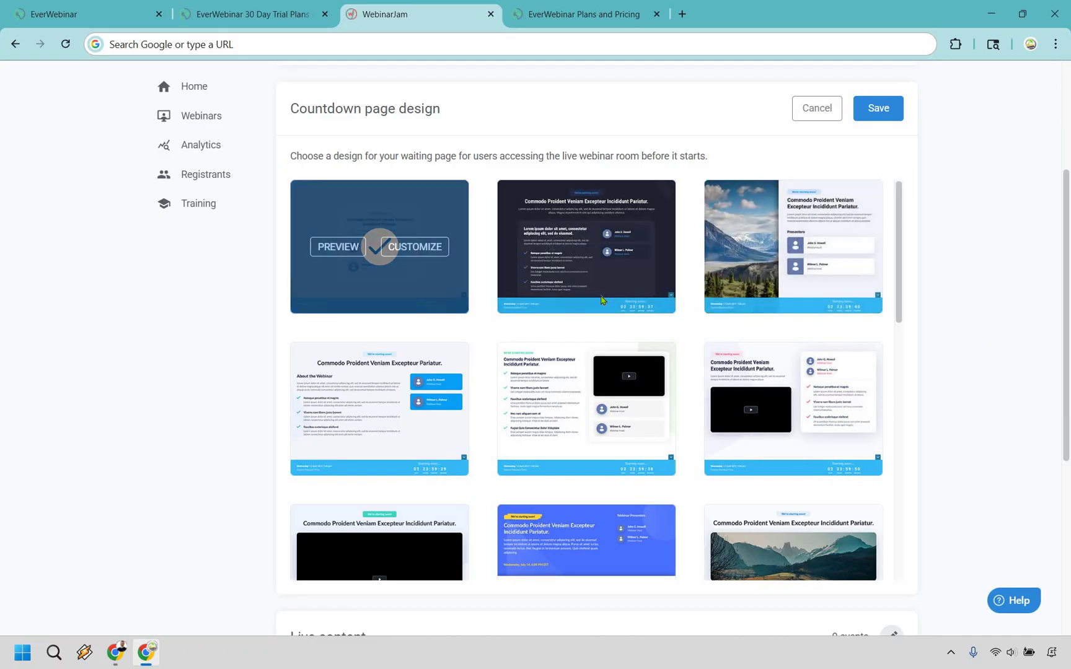
{"action": "left_click", "coordinate": [722, 313]}
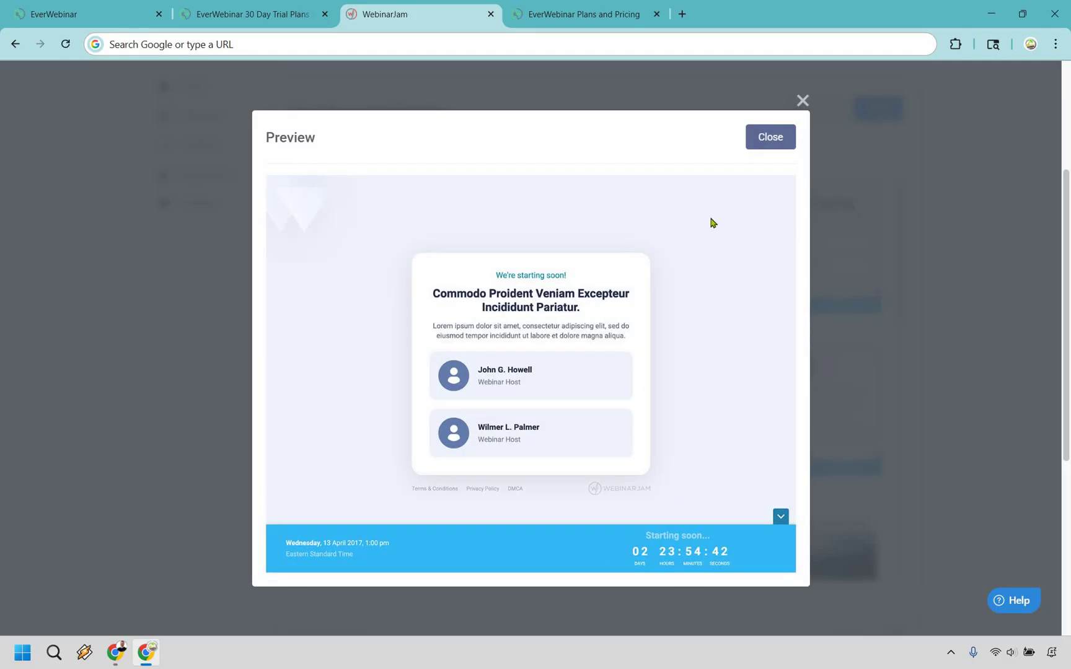
{"action": "left_click", "coordinate": [893, 254]}
{"action": "scroll", "coordinate": [899, 252], "scroll_direction": "up", "scroll_amount": 3}
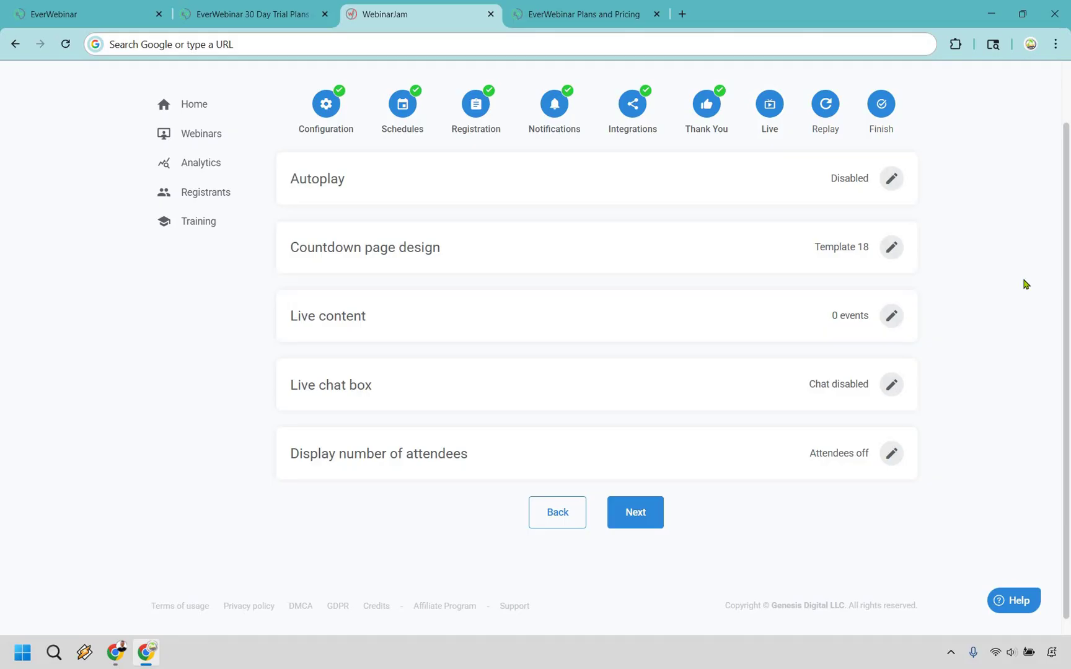
Open the live content editor and choose Poll from the Add Event options
{"action": "left_click", "coordinate": [891, 317]}
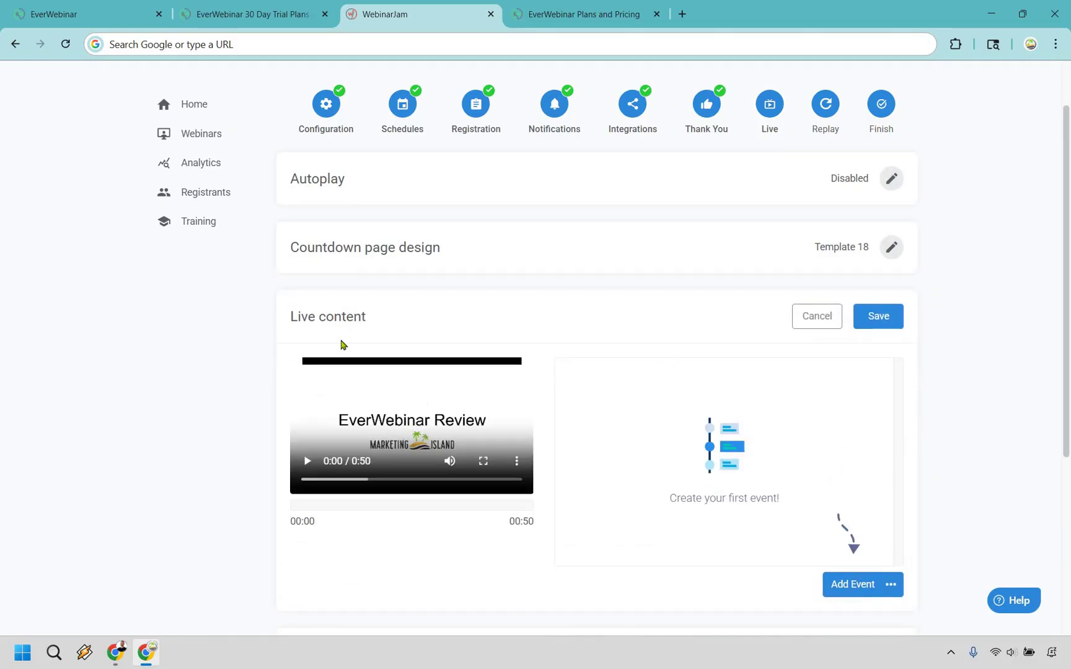
{"action": "scroll", "coordinate": [434, 329], "scroll_direction": "down", "scroll_amount": 1}
{"action": "scroll", "coordinate": [868, 441], "scroll_direction": "down", "scroll_amount": 1}
{"action": "left_click", "coordinate": [869, 447]}
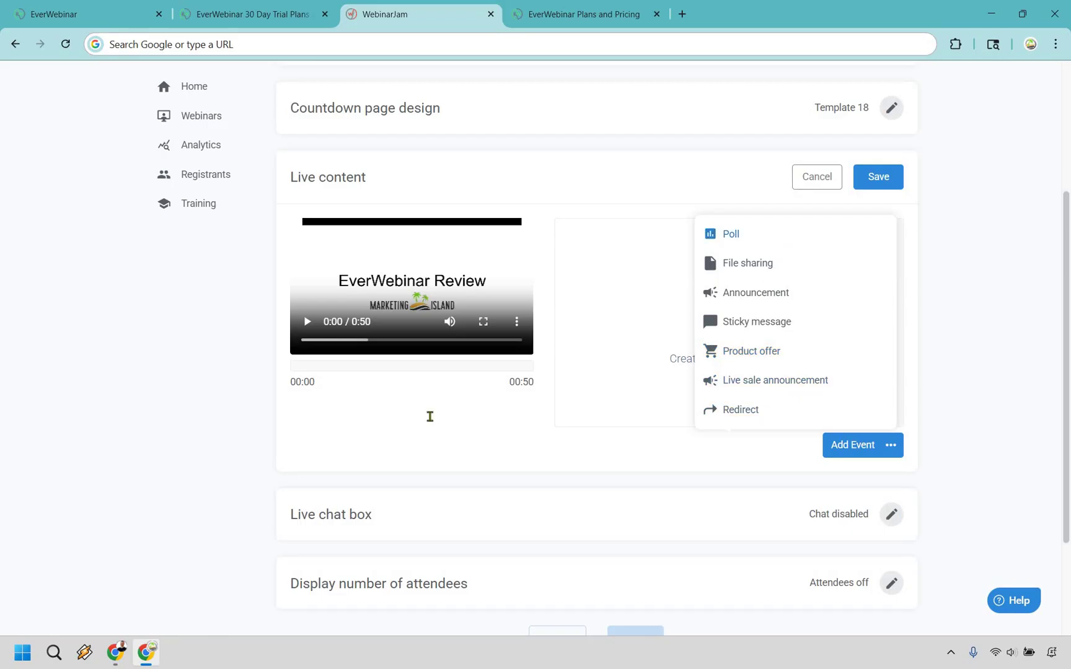
{"action": "left_click", "coordinate": [778, 238]}
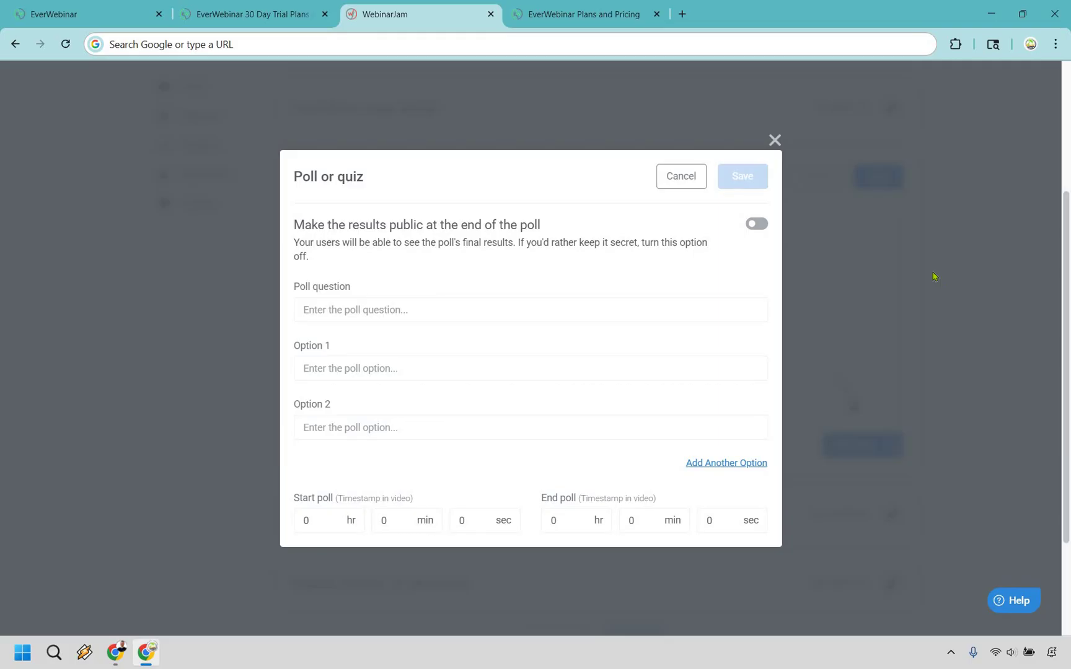
Close the poll form, inspect the file-sharing upload form, and close it unsaved
{"action": "left_click", "coordinate": [775, 140]}
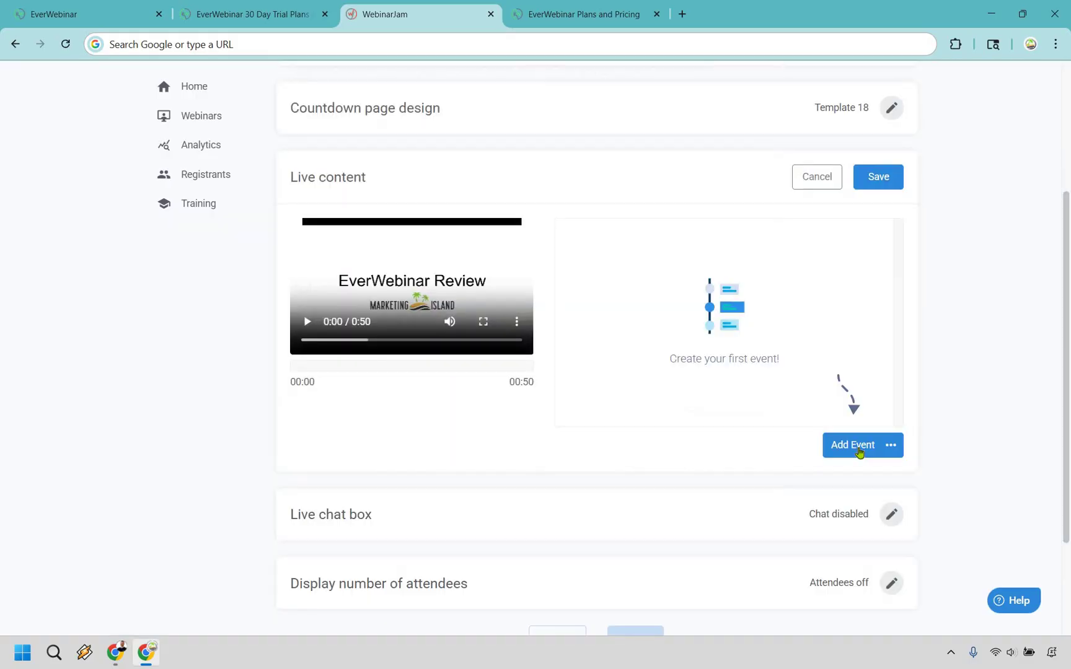
{"action": "left_click", "coordinate": [757, 267]}
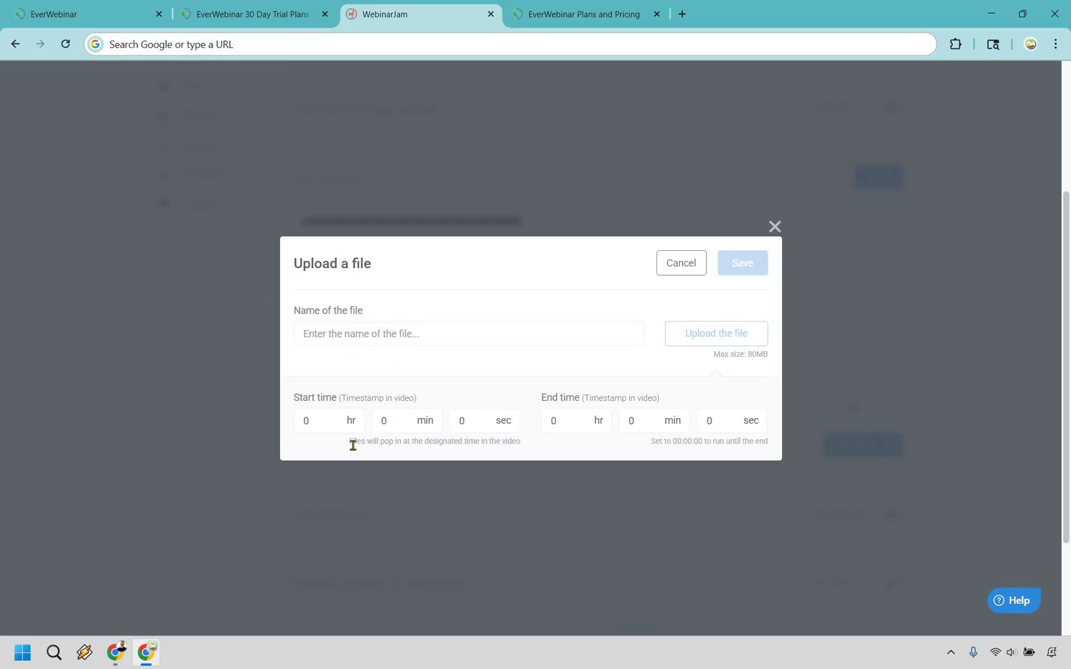
{"action": "left_click_drag", "start_coordinate": [349, 444], "coordinate": [537, 446]}
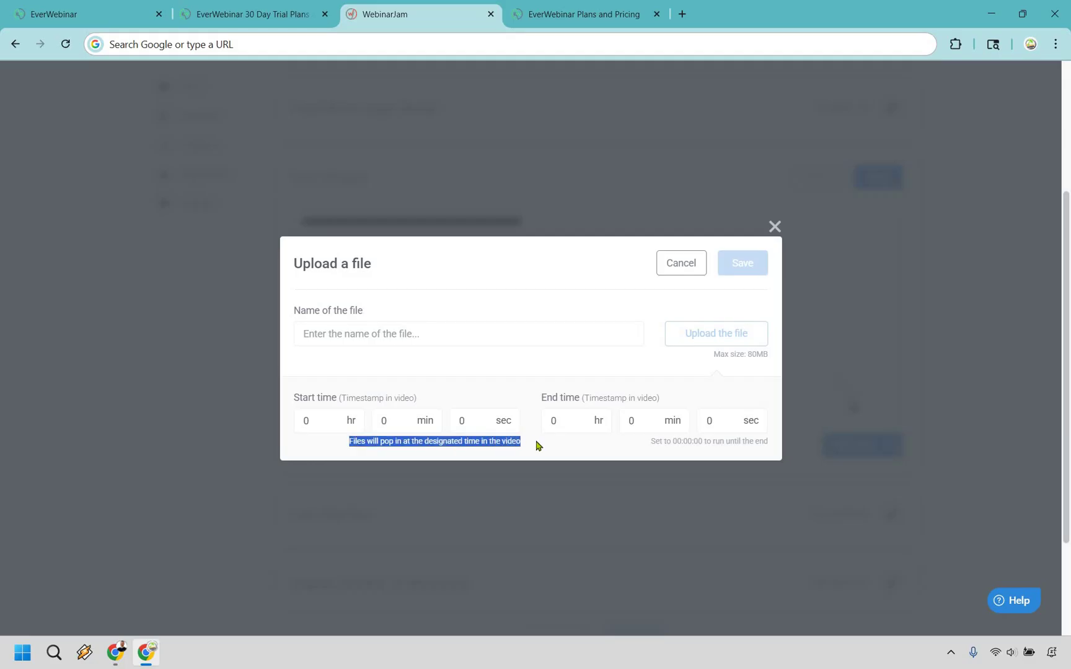
{"action": "left_click", "coordinate": [536, 445]}
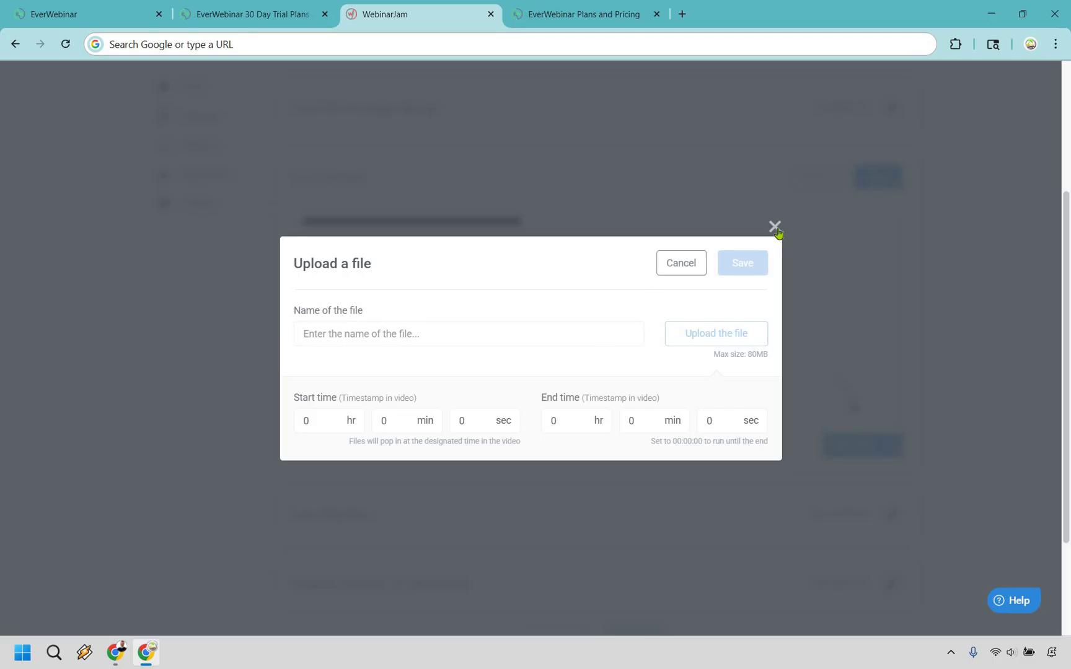
{"action": "left_click", "coordinate": [877, 458]}
{"action": "left_click", "coordinate": [876, 456]}
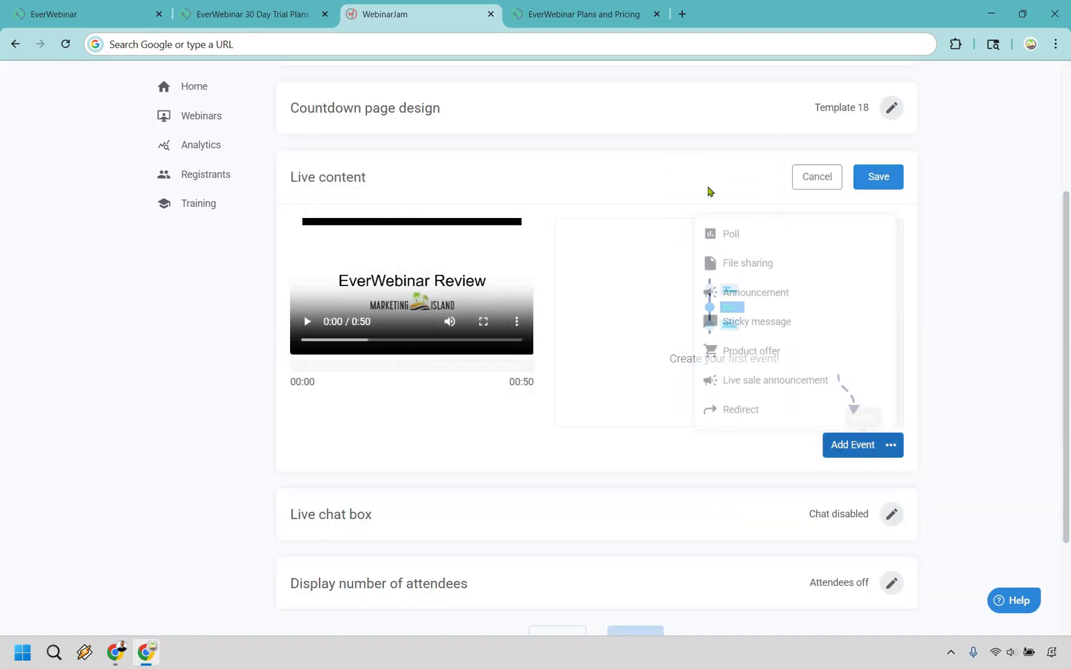
Open the Product offer event form and scroll through its blank fields
{"action": "left_click", "coordinate": [761, 354]}
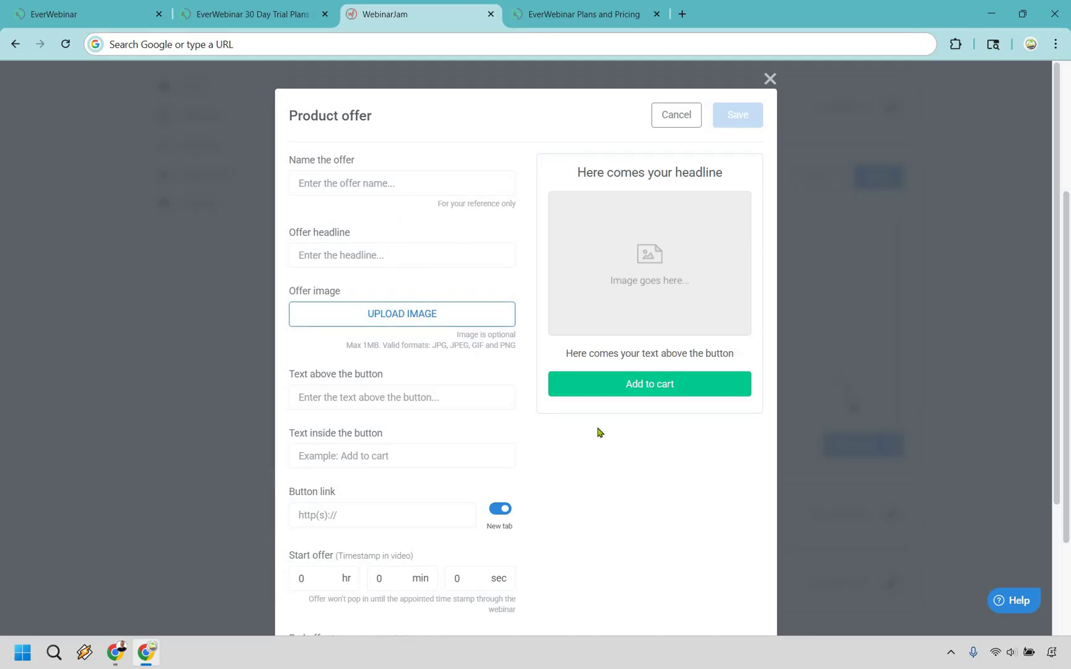
{"action": "scroll", "coordinate": [655, 434], "scroll_direction": "down", "scroll_amount": 2}
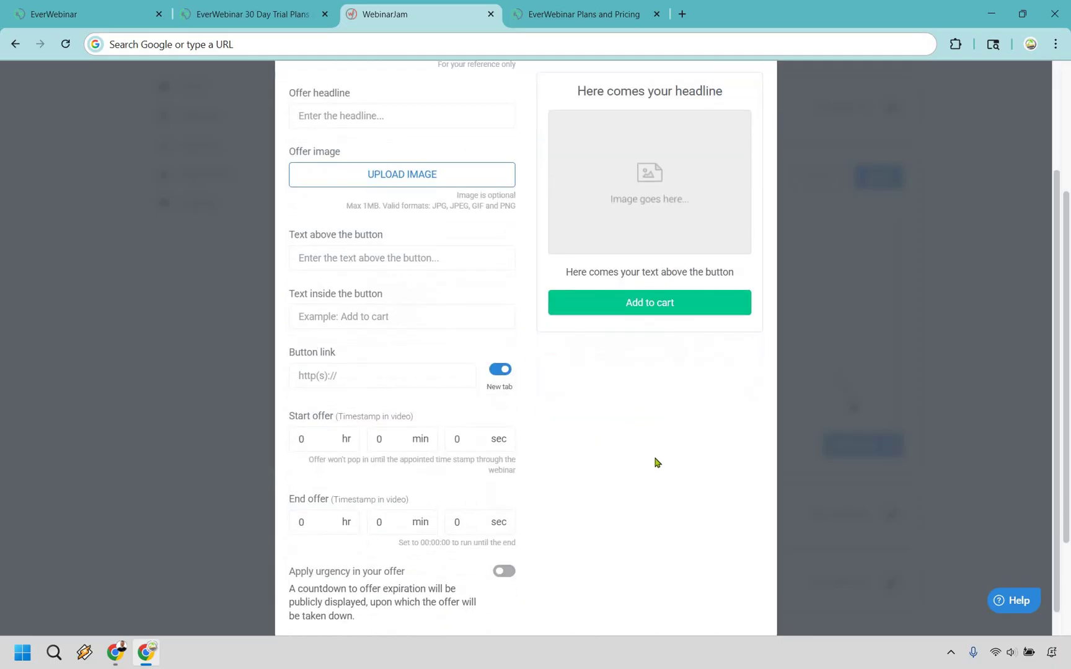
{"action": "scroll", "coordinate": [549, 514], "scroll_direction": "up", "scroll_amount": 1}
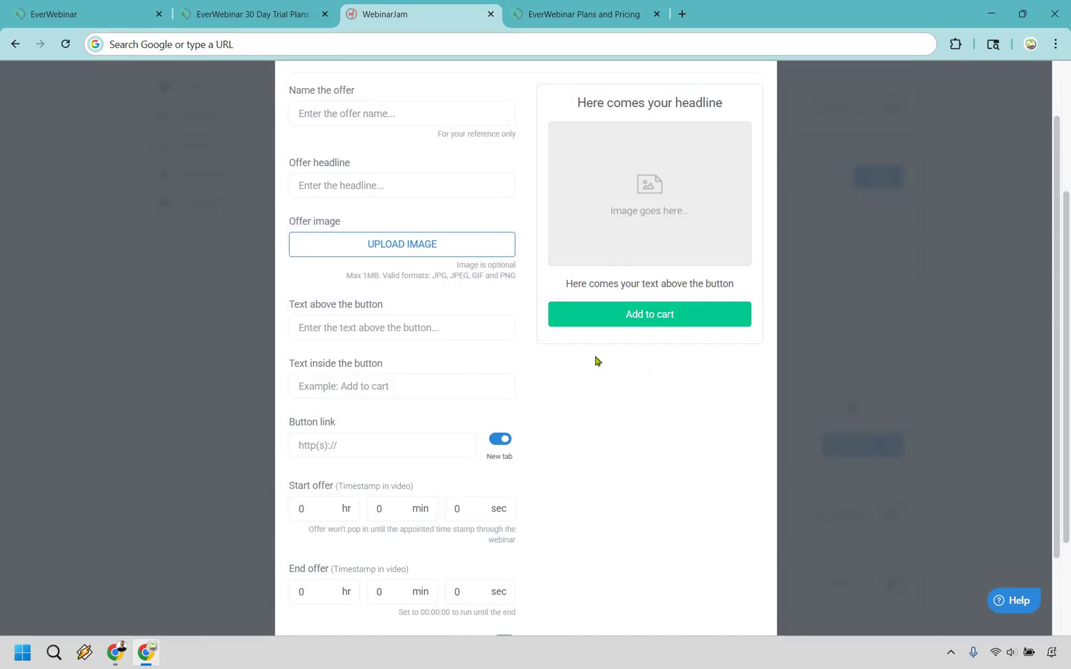
{"action": "scroll", "coordinate": [384, 379], "scroll_direction": "down", "scroll_amount": 1}
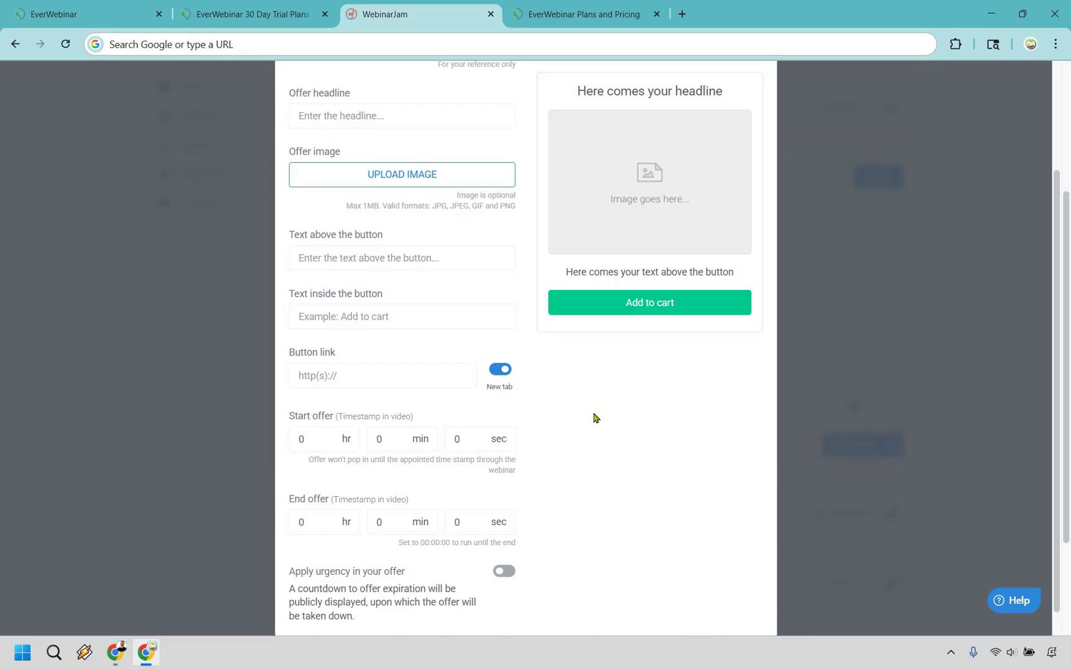
{"action": "scroll", "coordinate": [620, 440], "scroll_direction": "down", "scroll_amount": 1}
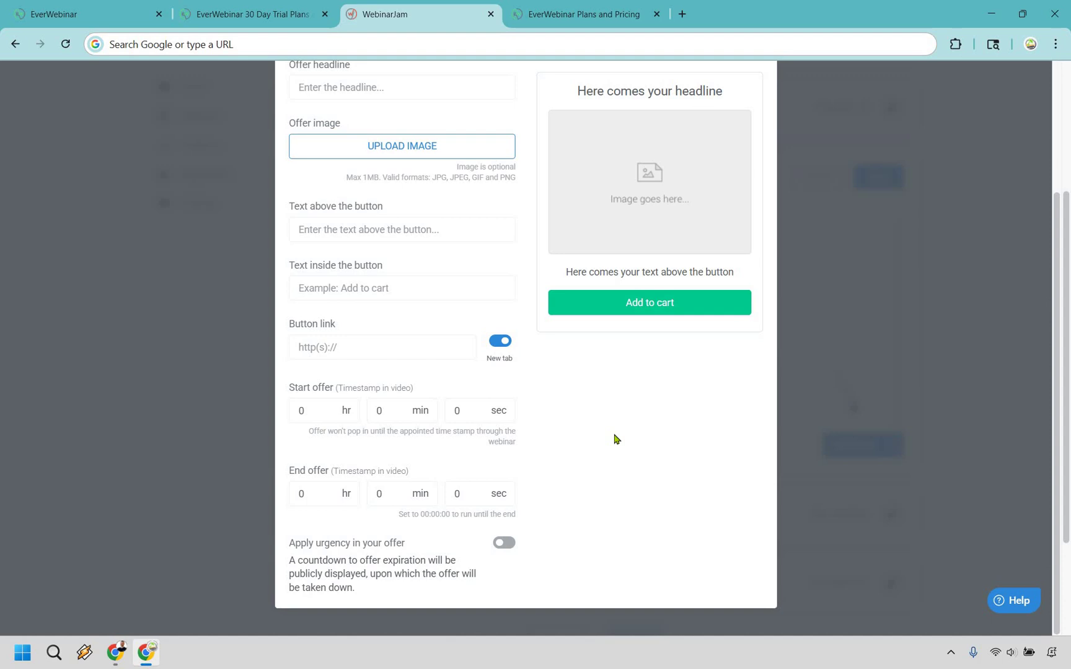
{"action": "scroll", "coordinate": [688, 205], "scroll_direction": "up", "scroll_amount": 3}
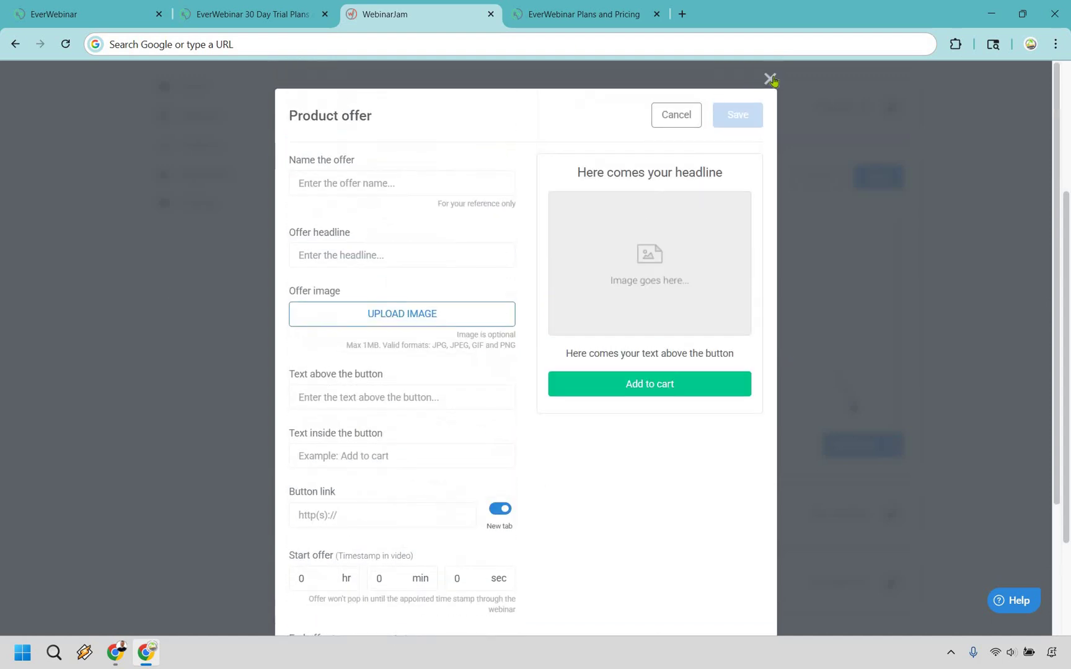
Close the product offer form, view the Redirect event form, and dismiss it unsaved
{"action": "left_click", "coordinate": [771, 79]}
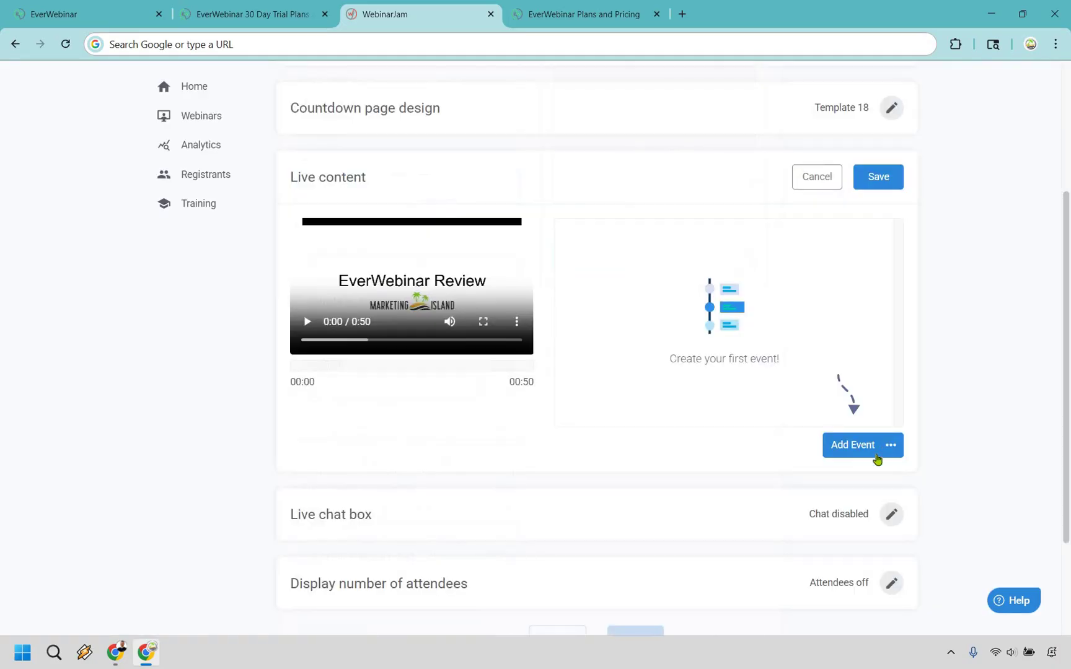
{"action": "left_click", "coordinate": [891, 445]}
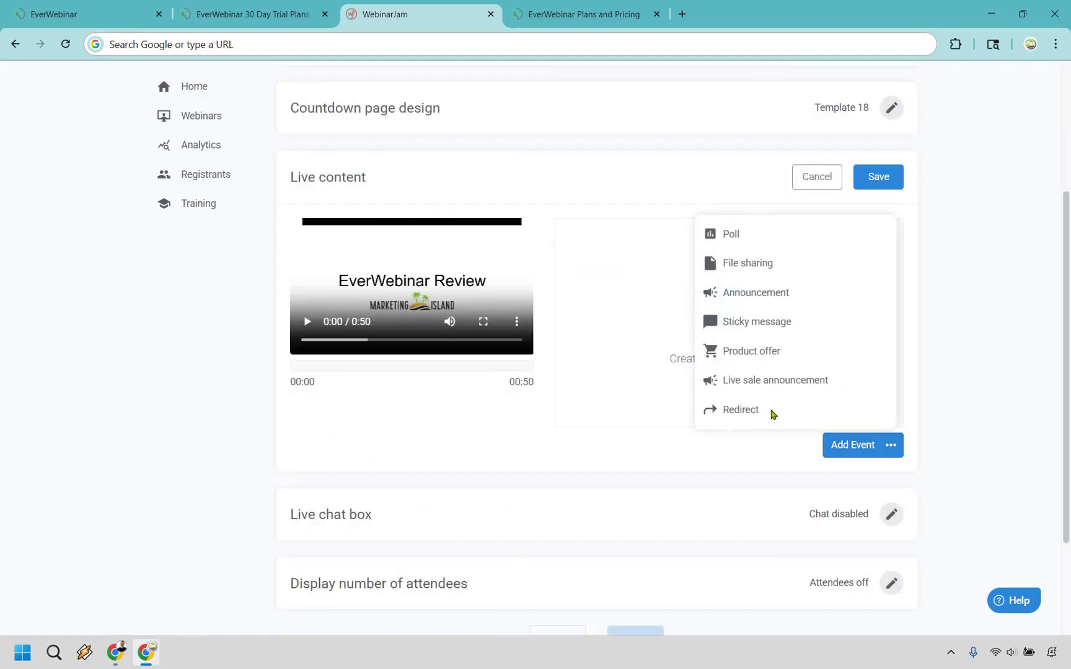
{"action": "key", "text": "Return"}
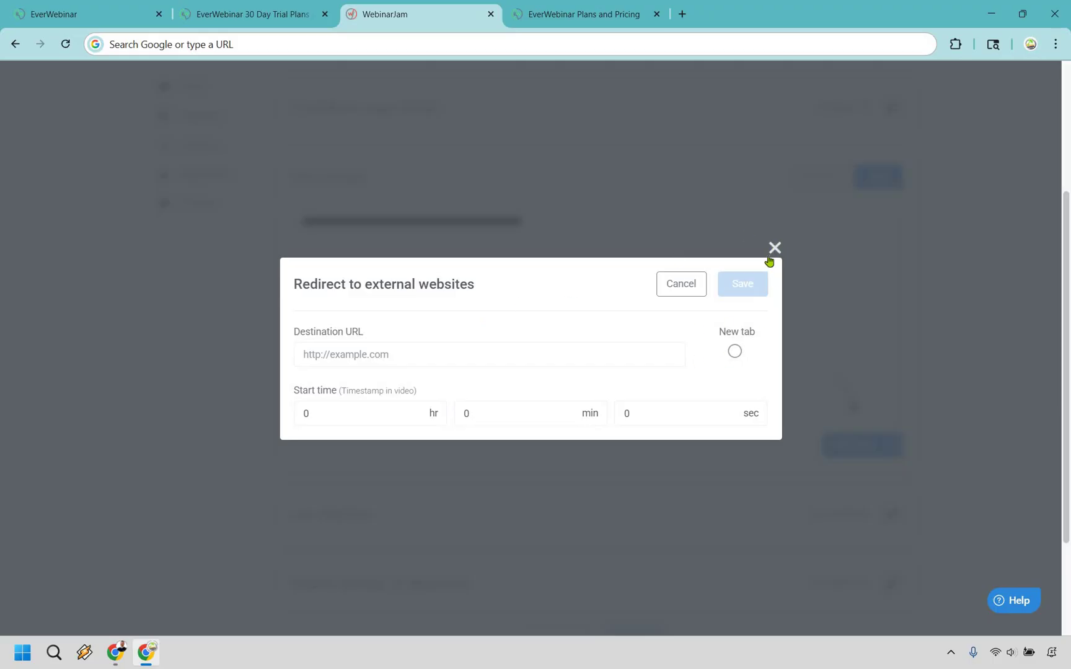
{"action": "left_click", "coordinate": [970, 292]}
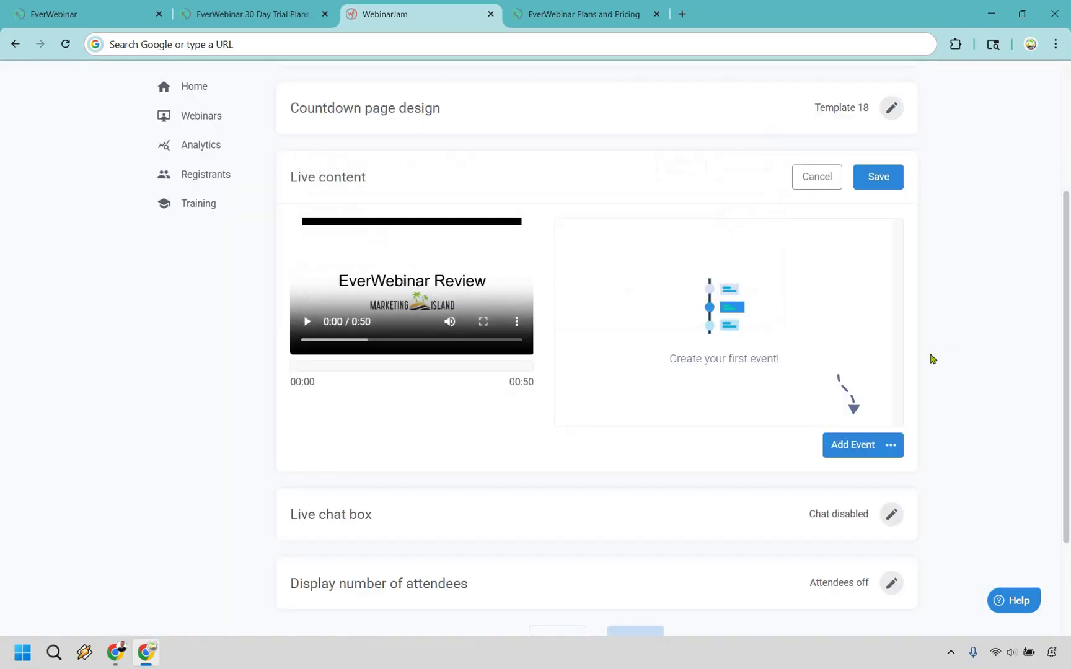
{"action": "scroll", "coordinate": [896, 371], "scroll_direction": "down", "scroll_amount": 4}
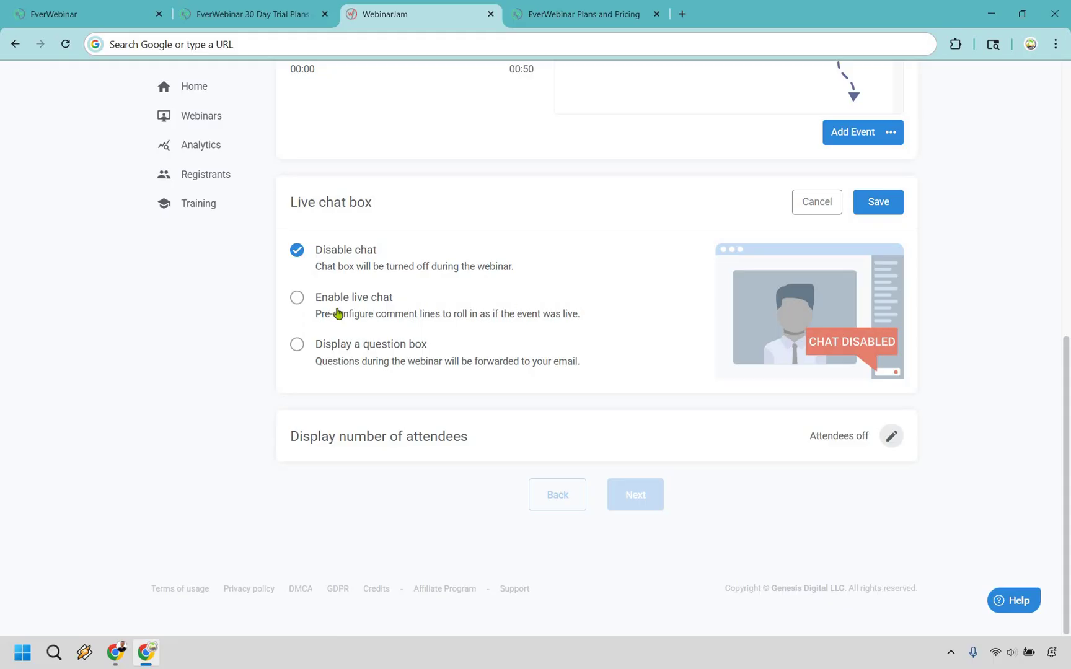
Enable simulated live chat in the Live chat box and review its chat-roll options
{"action": "left_click", "coordinate": [530, 306]}
{"action": "scroll", "coordinate": [600, 246], "scroll_direction": "down", "scroll_amount": 1}
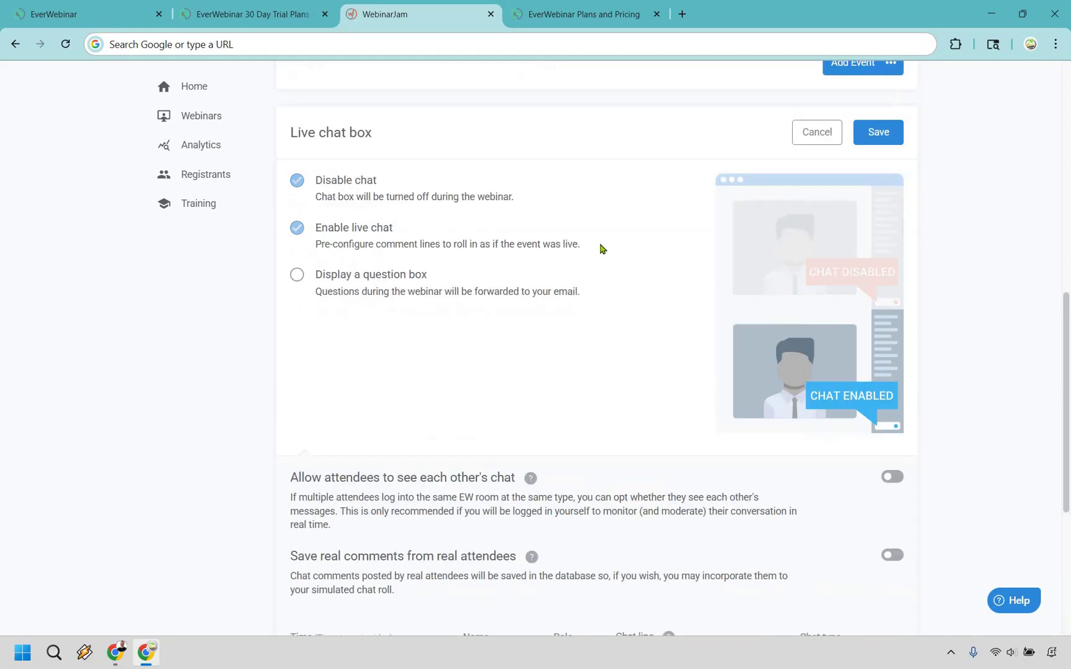
{"action": "scroll", "coordinate": [364, 285], "scroll_direction": "down", "scroll_amount": 1}
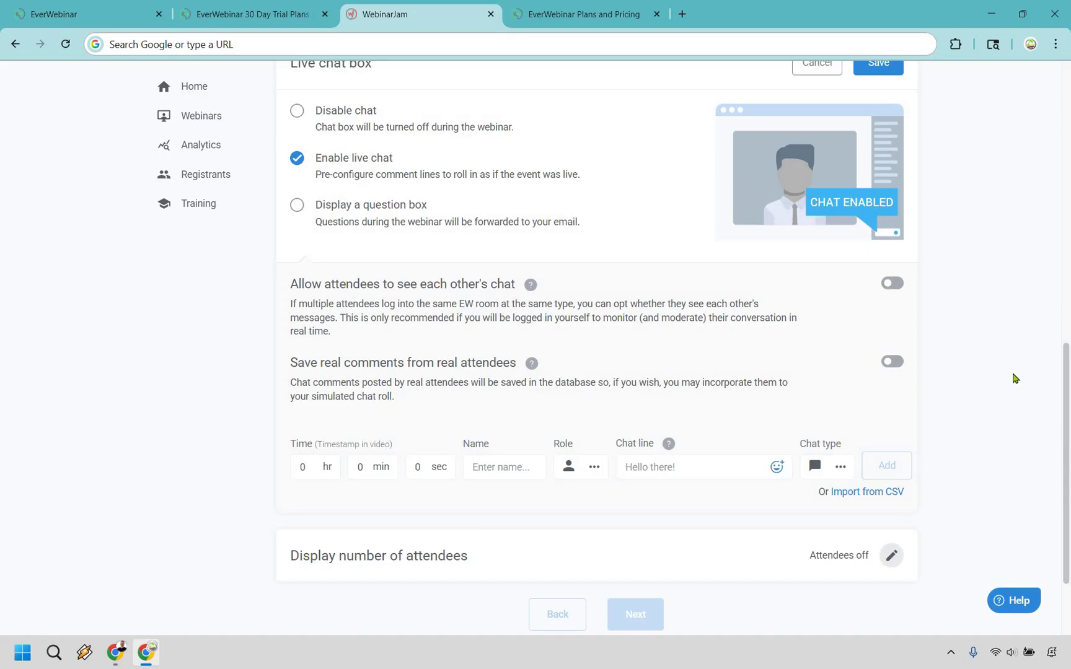
{"action": "scroll", "coordinate": [879, 144], "scroll_direction": "up", "scroll_amount": 1}
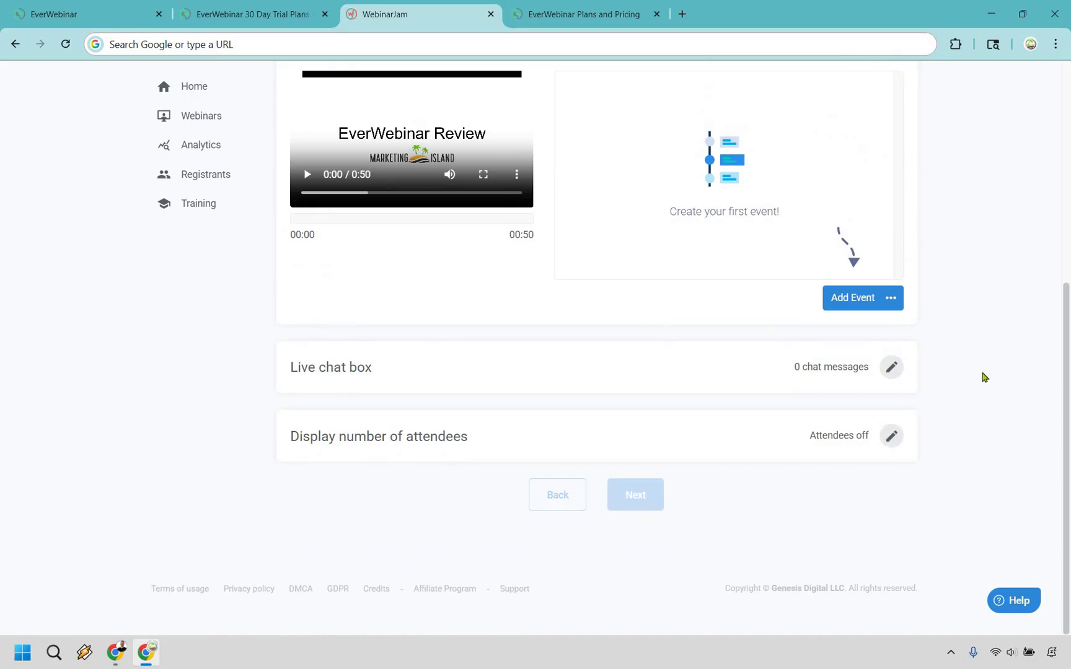
Keep the attendee count hidden with 'Don't display the attendee count' and save it
{"action": "left_click", "coordinate": [891, 436]}
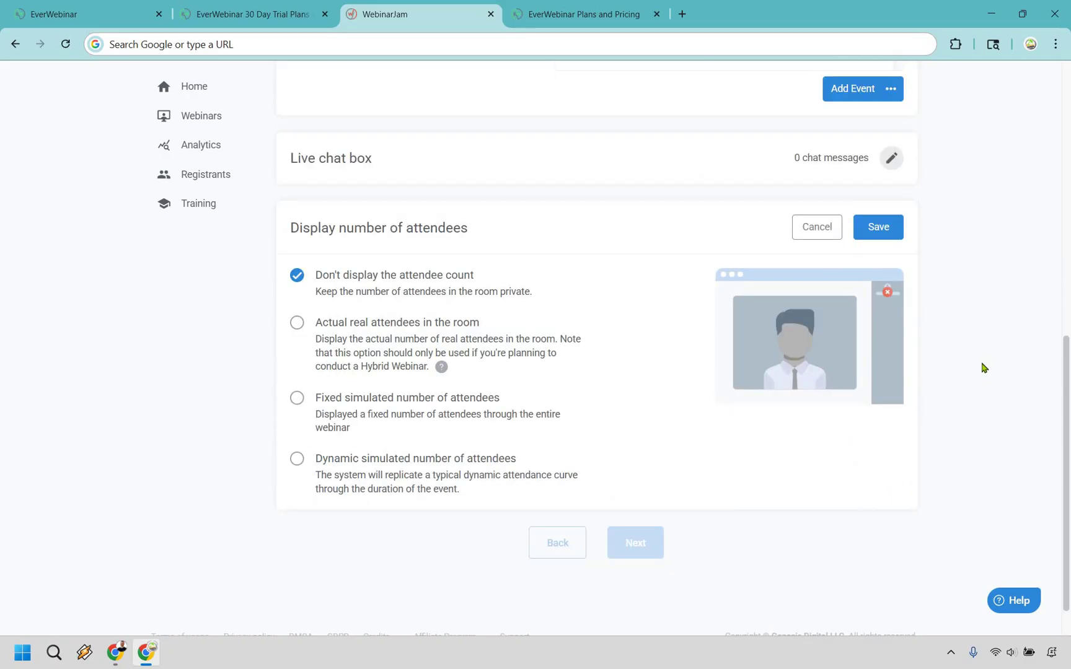
{"action": "left_click", "coordinate": [891, 231]}
{"action": "scroll", "coordinate": [971, 362], "scroll_direction": "up", "scroll_amount": 5}
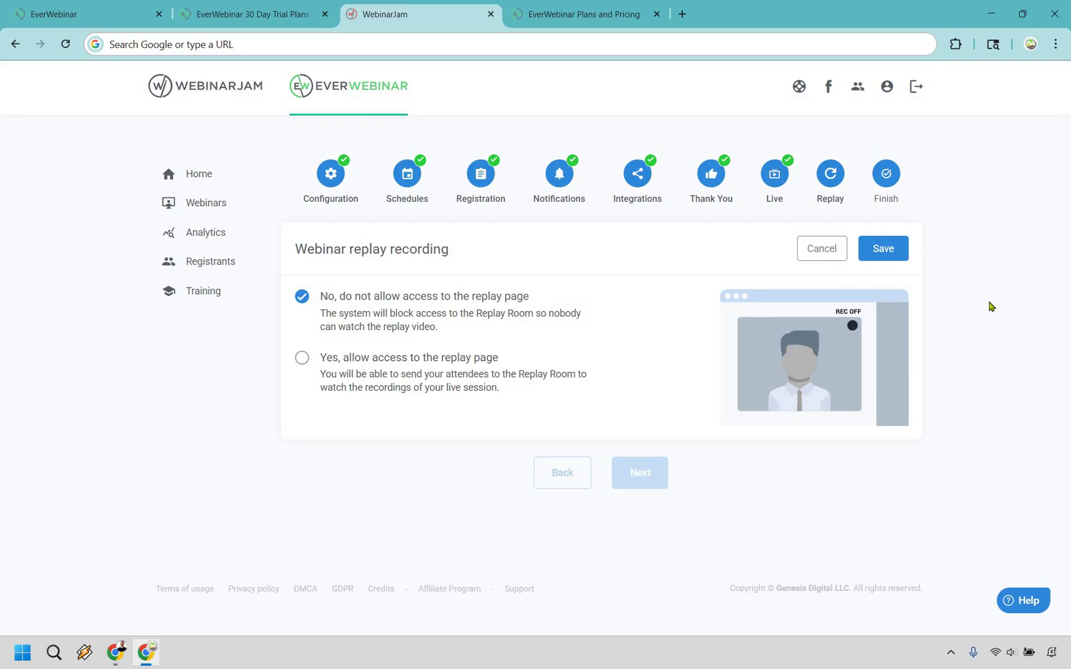
Keep replay page access set to No, save it, and finish the webinar setup
{"action": "left_click", "coordinate": [302, 359]}
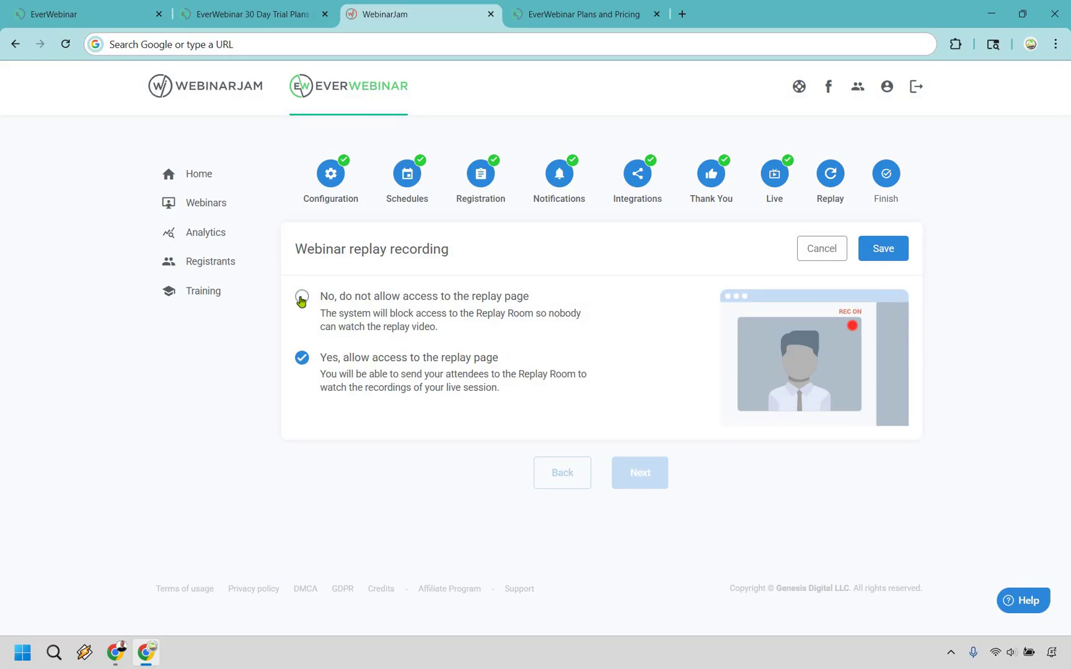
{"action": "left_click", "coordinate": [881, 250]}
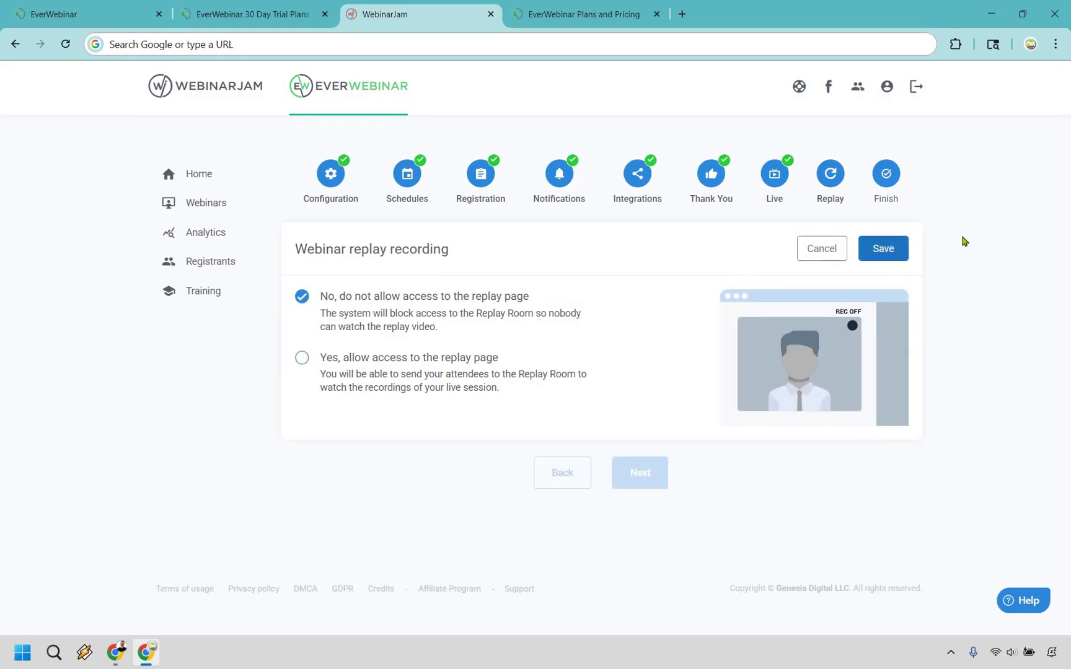
{"action": "left_click", "coordinate": [664, 308]}
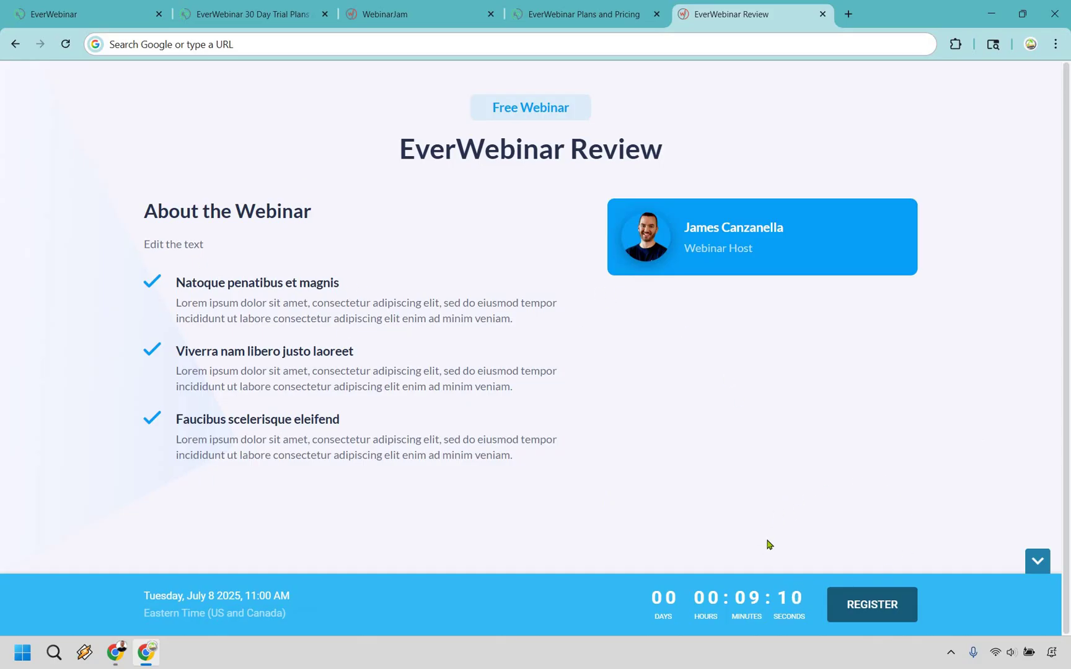
On the registration form, pick the July 8 session, view the time zones, then leave the preview
{"action": "left_click", "coordinate": [886, 604]}
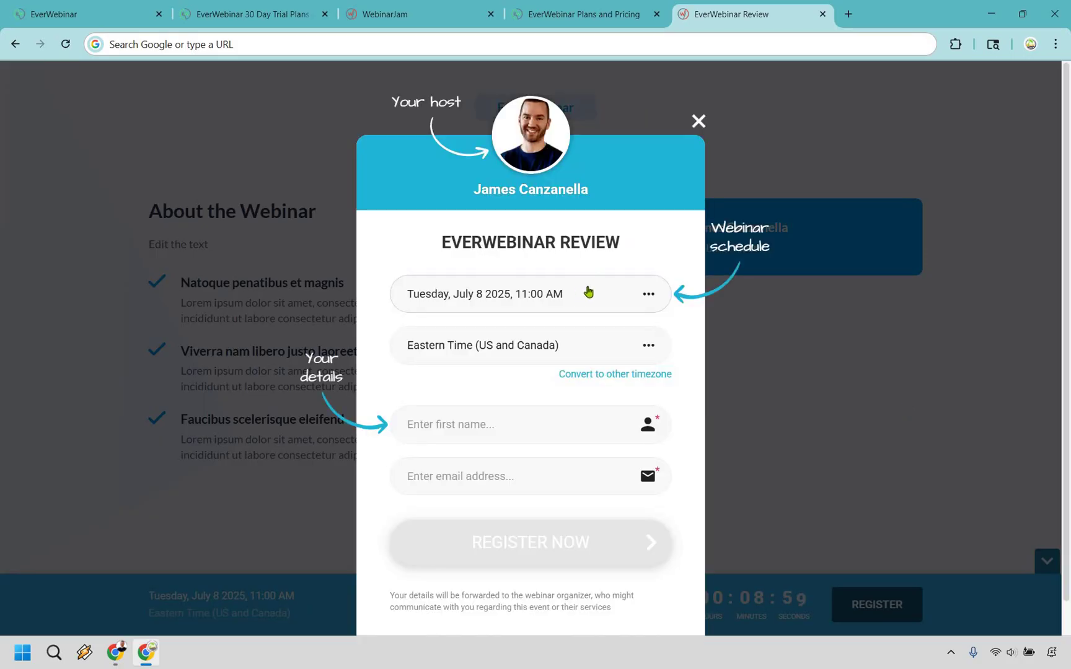
{"action": "left_click", "coordinate": [519, 308]}
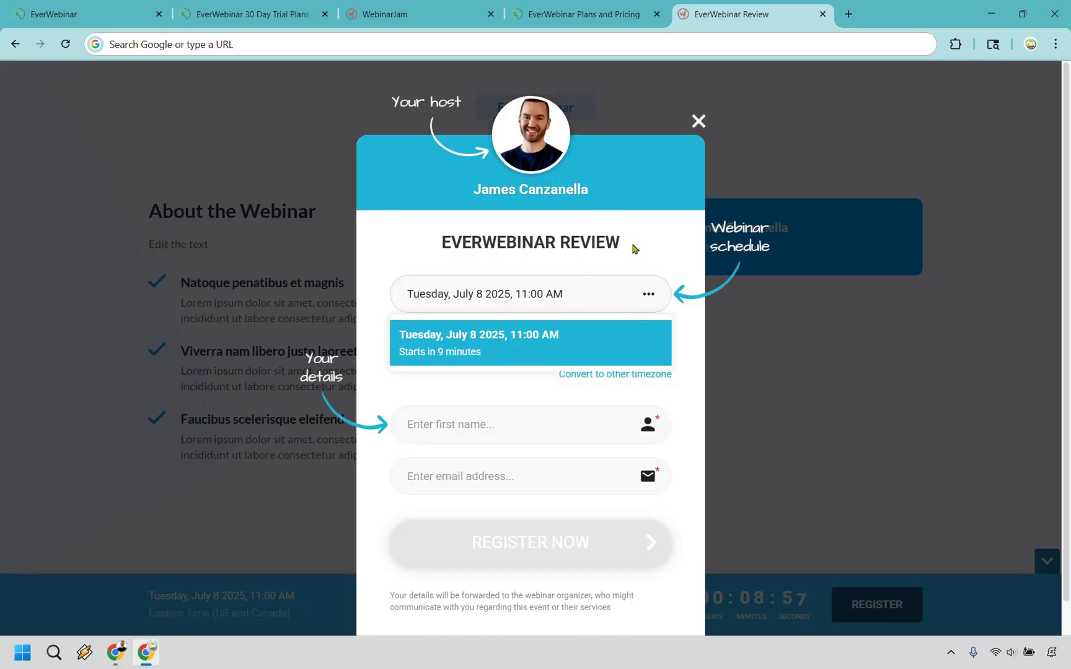
{"action": "left_click", "coordinate": [592, 338]}
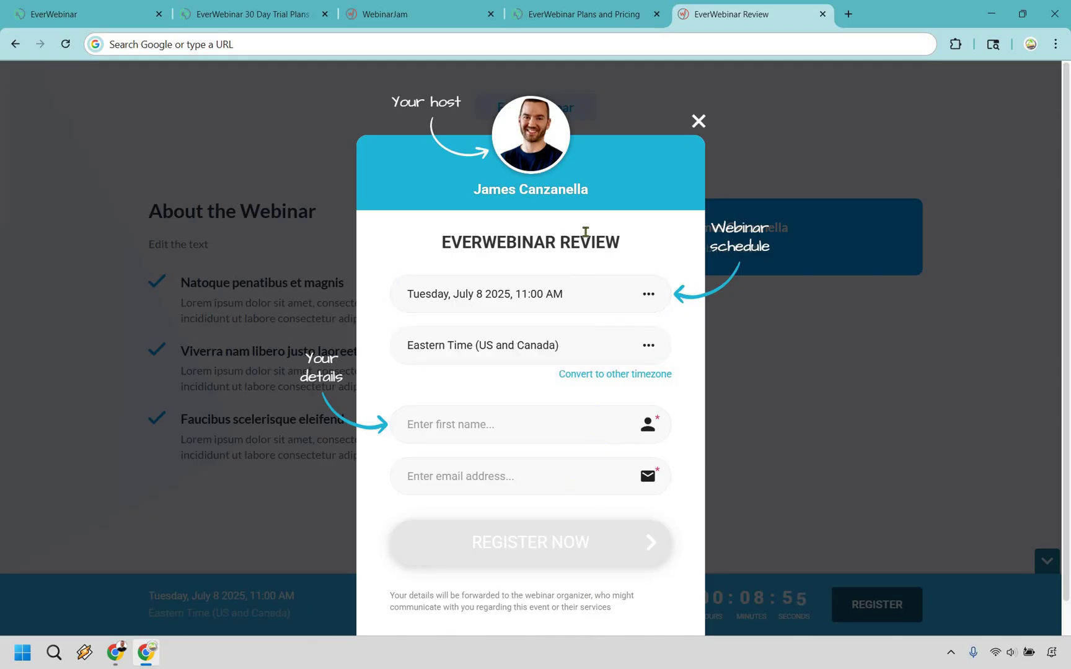
{"action": "left_click", "coordinate": [690, 302]}
{"action": "key", "text": "ctrl+1"}
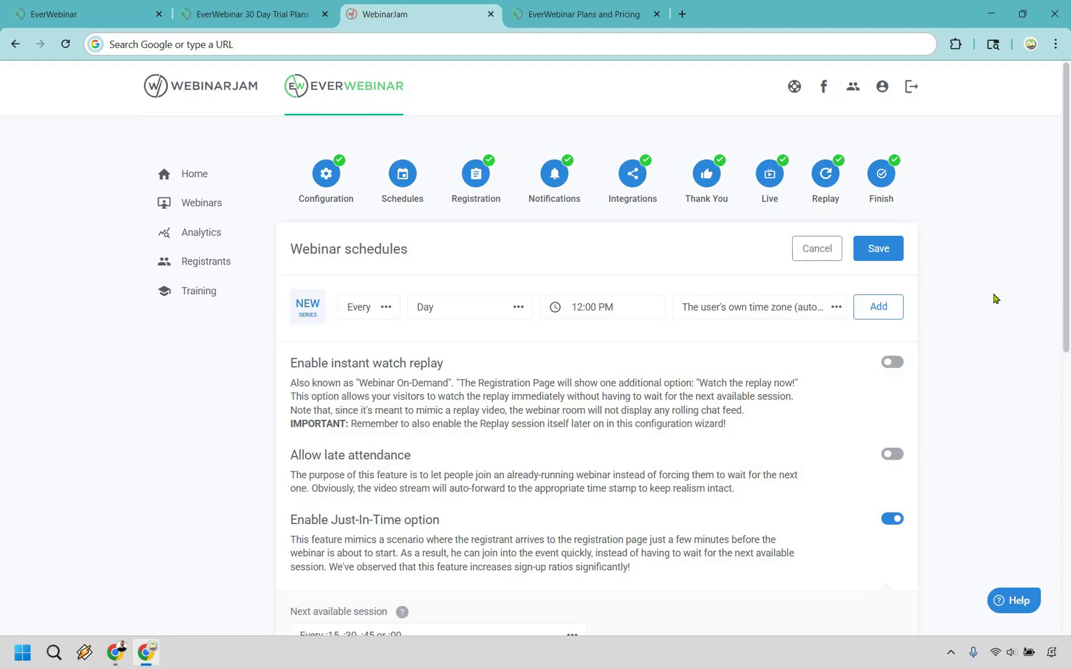
Switch to the Plans and Pricing tab showing Monthly $99, Yearly $499 and Biennial $874
{"action": "key", "text": "ctrl+Tab"}
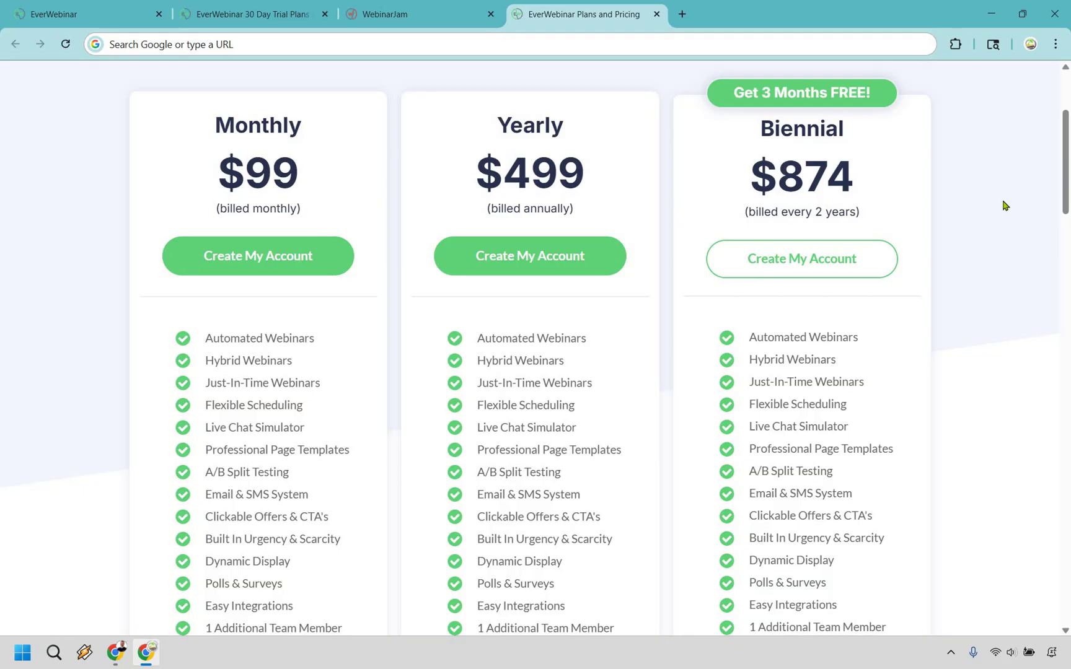
{"action": "key", "text": "ctrl+Tab"}
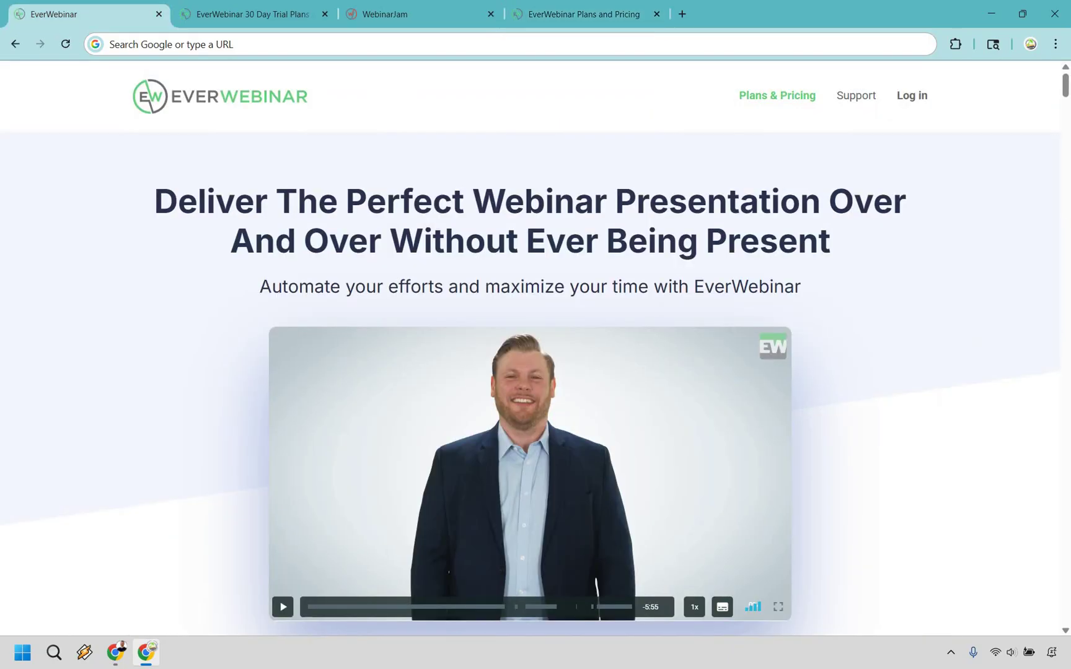